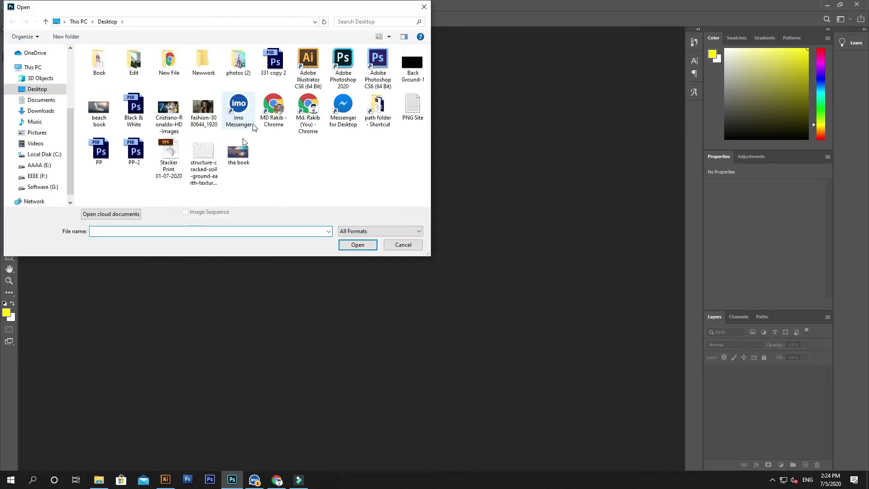
# Step: Open the fashion-3080644_1920 portrait and the structure-cracked-soil-ground-earth-texture-white image together from the Desktop
pyautogui.click(203, 154)
pyautogui.keyDown('ctrl'); pyautogui.click(203, 109); pyautogui.keyUp('ctrl')
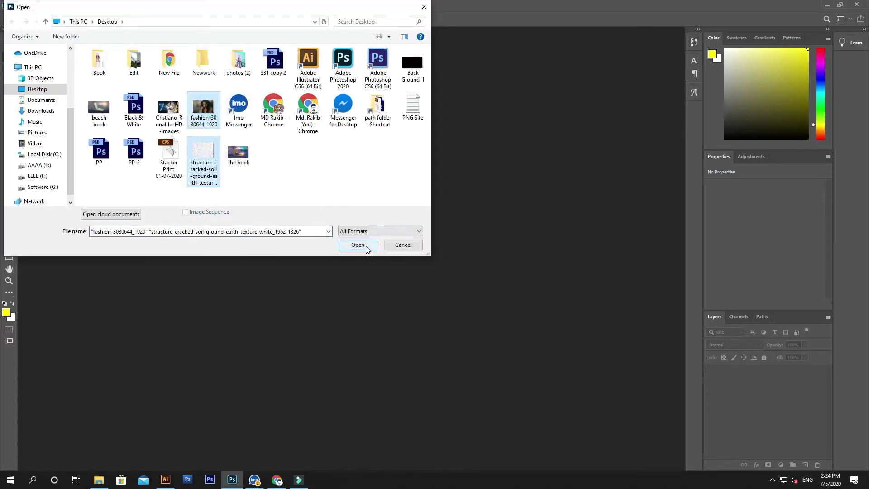
pyautogui.click(358, 245)
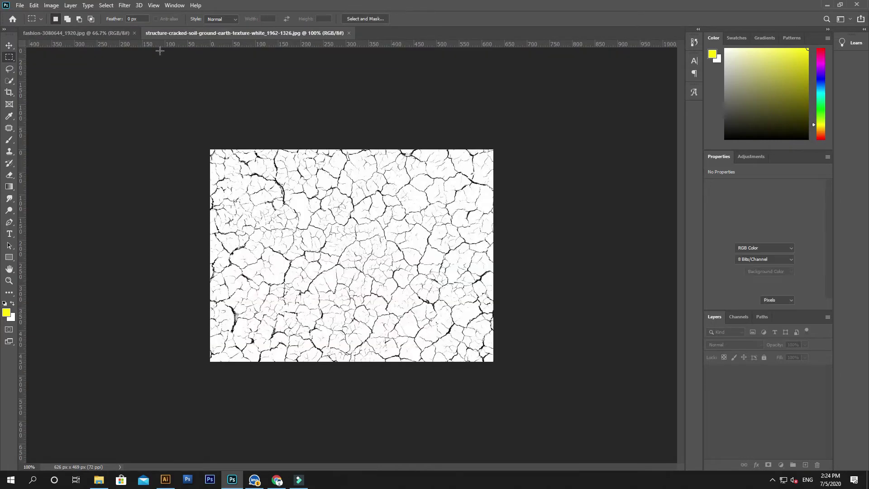
# Step: Crop the fashion portrait to an area of about 1424 × 841 px around the face and clear the selection
pyautogui.click(112, 31)
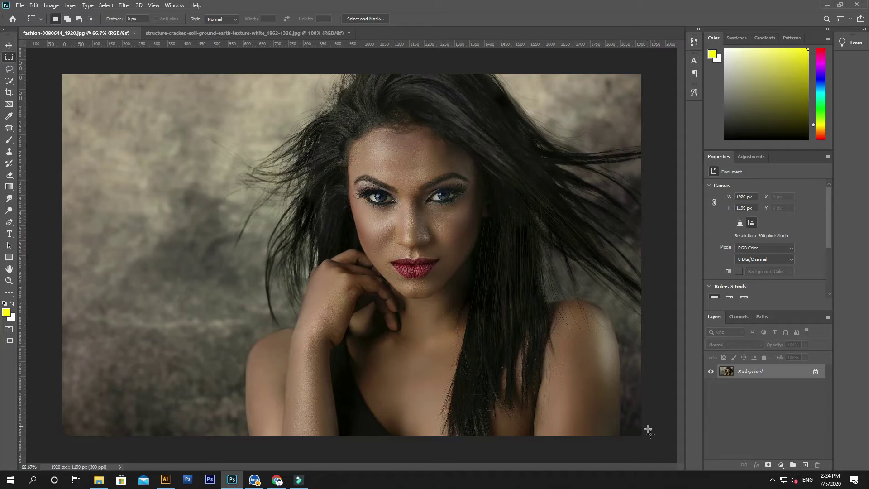
pyautogui.moveTo(622, 438); pyautogui.dragTo(192, 183)
pyautogui.moveTo(429, 320); pyautogui.dragTo(368, 263)
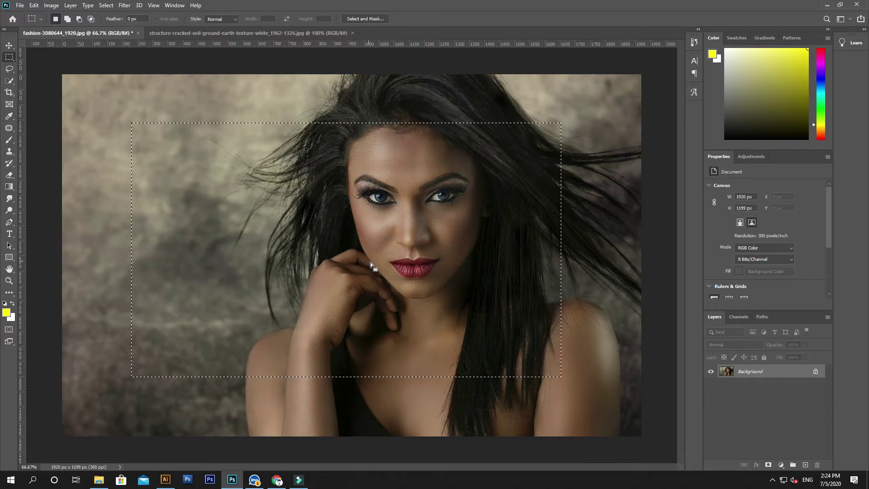
pyautogui.click(51, 5)
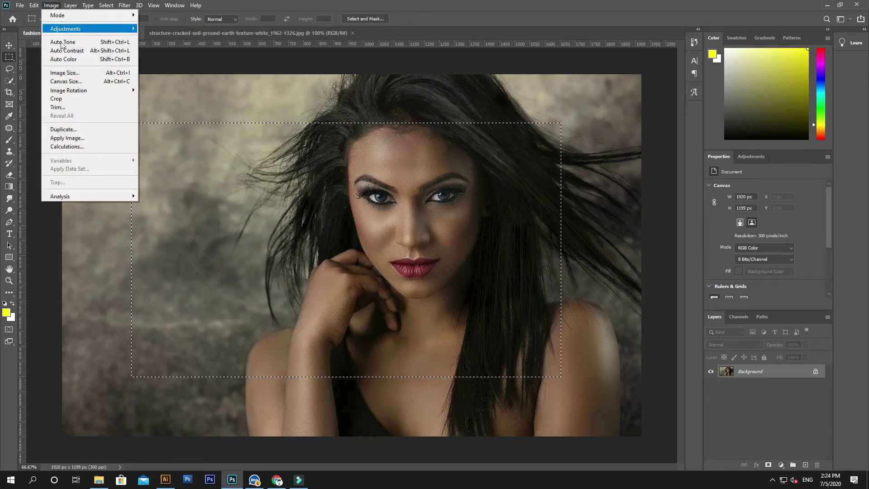
pyautogui.click(63, 98)
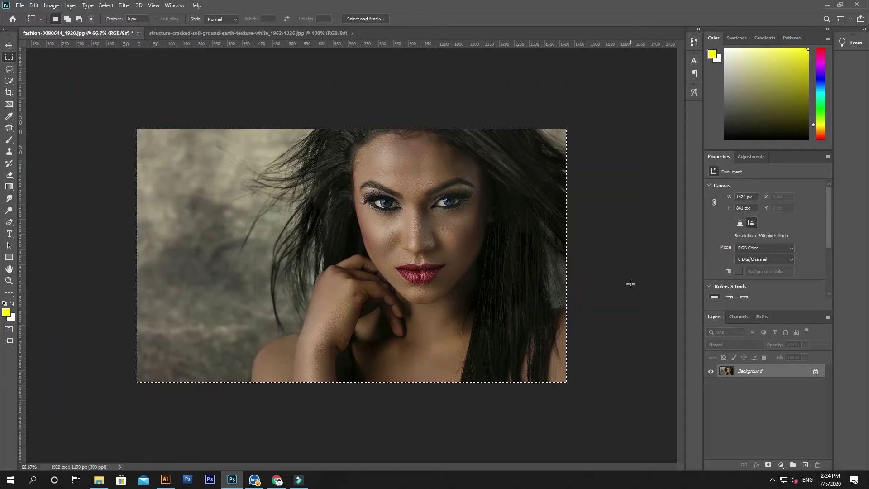
pyautogui.hotkey('ctrl', 'd')
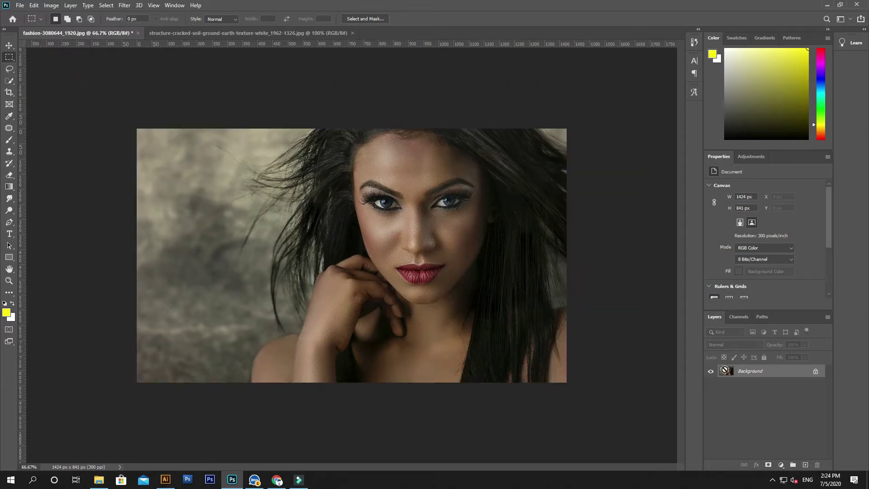
# Step: Duplicate the portrait's background twice, make Layer 1 active and hide Layer 1 copy
pyautogui.hotkey('ctrl', 'j')
pyautogui.hotkey('ctrl', 'j')
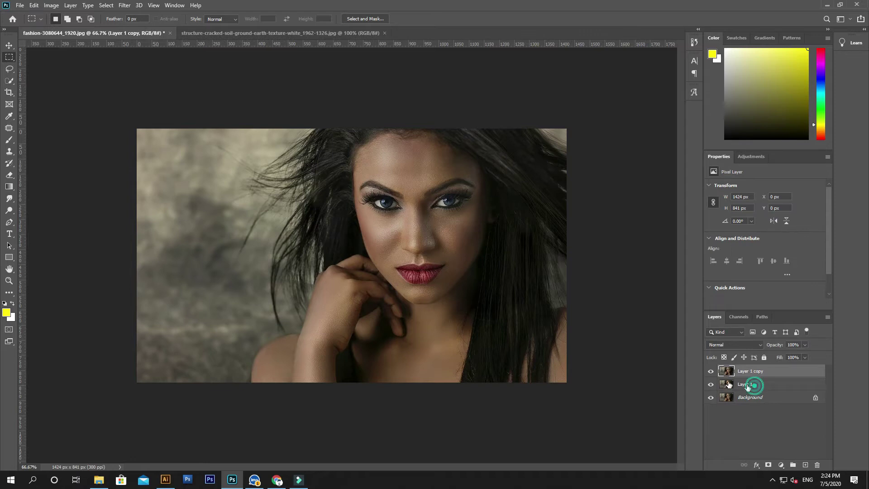
pyautogui.click(754, 387)
pyautogui.click(711, 371)
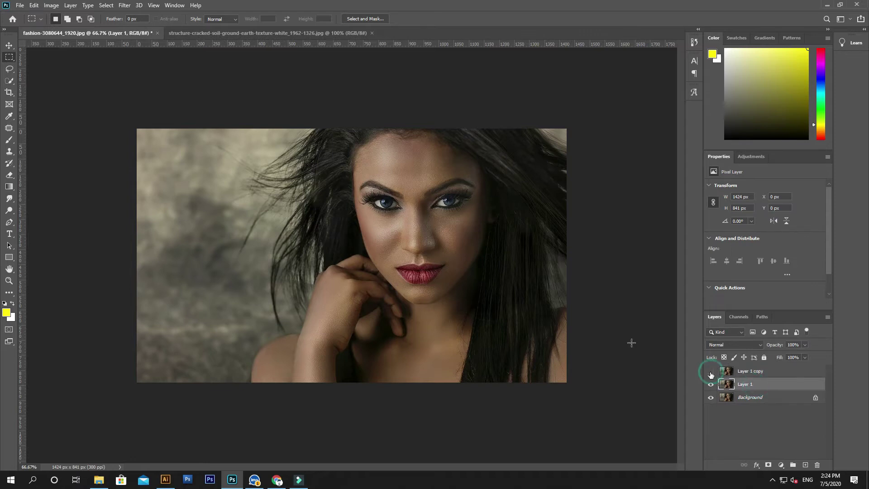
# Step: Apply Brightness/Contrast to Layer 1 with brightness 14 and slightly raised contrast
pyautogui.click(58, 5)
pyautogui.click(66, 28)
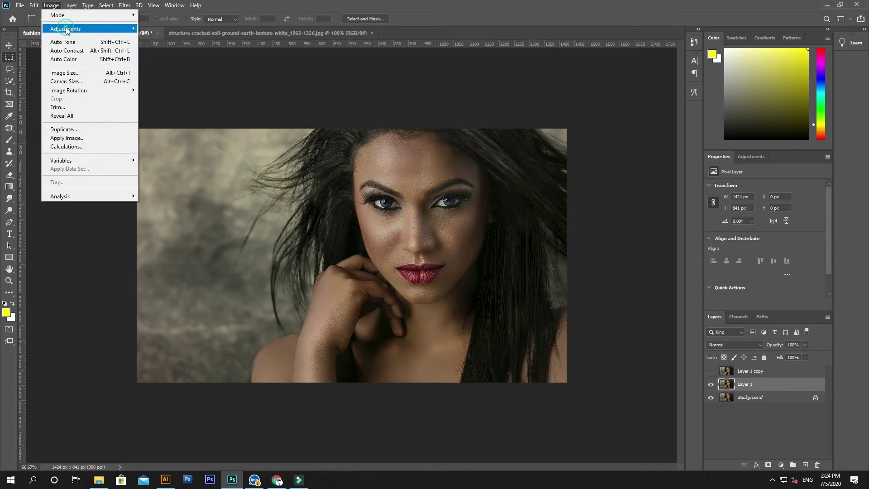
pyautogui.click(159, 28)
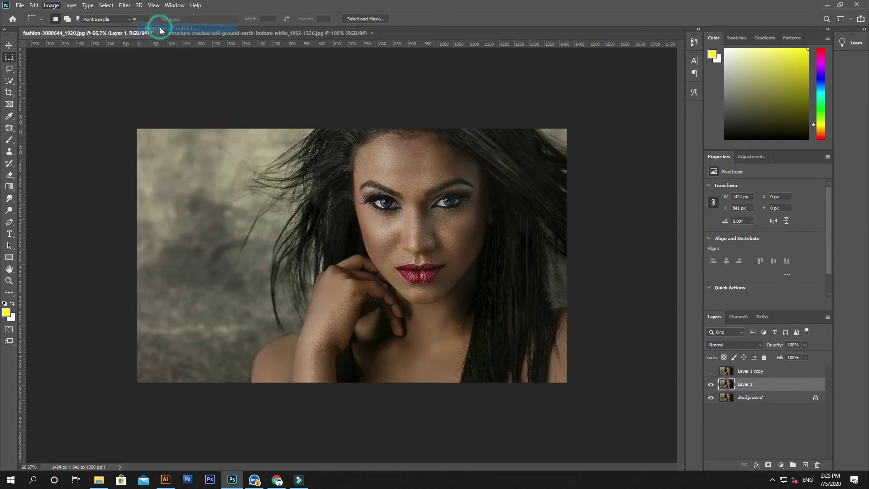
pyautogui.moveTo(523, 117); pyautogui.dragTo(528, 117)
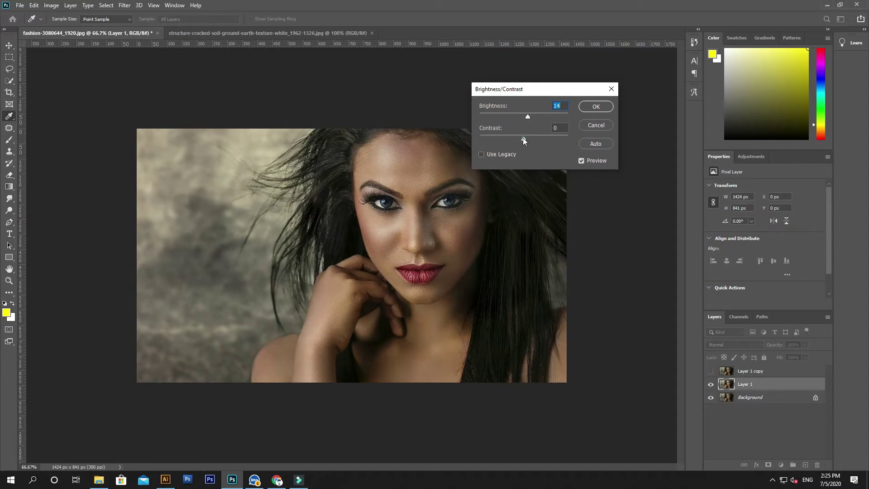
pyautogui.click(528, 138)
pyautogui.click(585, 106)
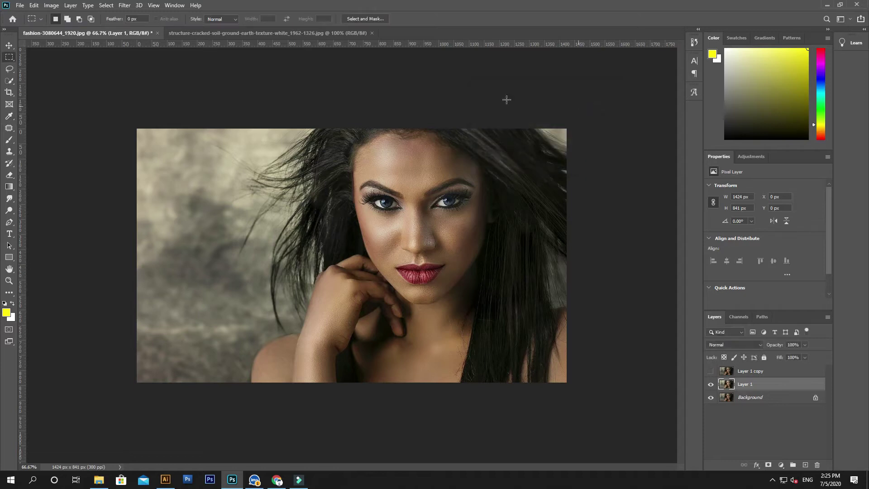
# Step: Apply a Gaussian Blur with a 1.0 pixel radius to Layer 1
pyautogui.click(124, 6)
pyautogui.moveTo(146, 109)
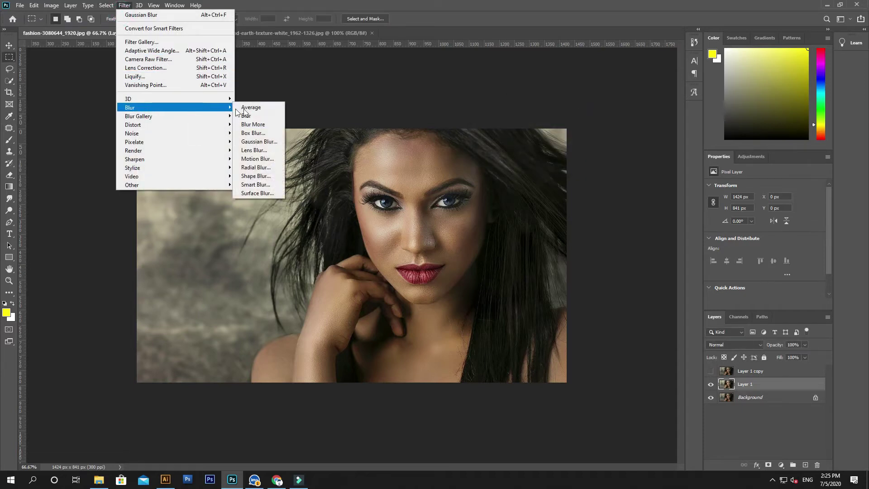
pyautogui.click(259, 141)
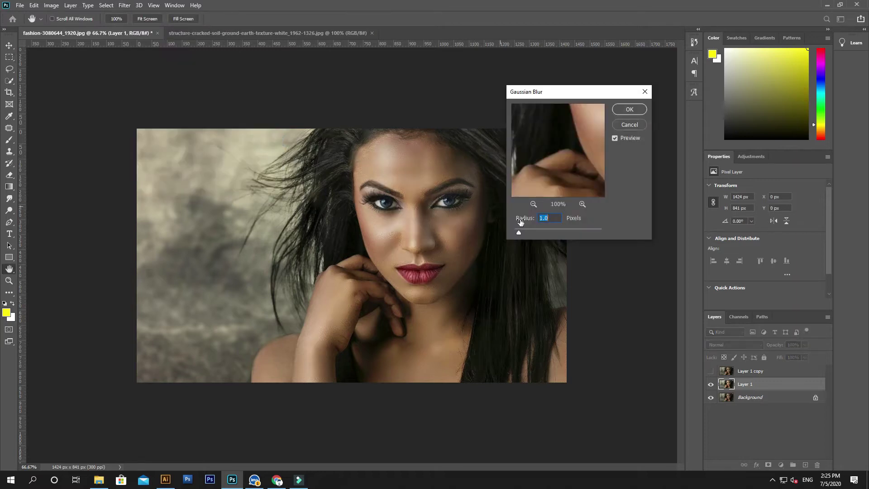
pyautogui.click(626, 110)
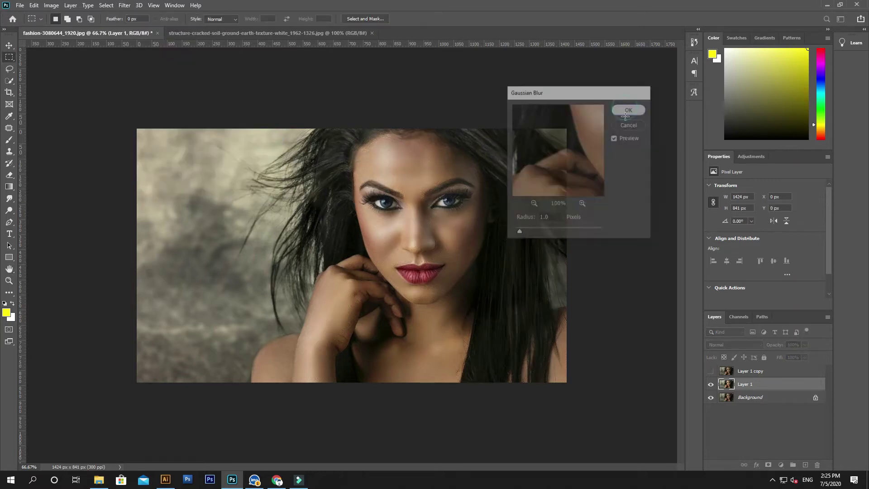
pyautogui.click(9, 45)
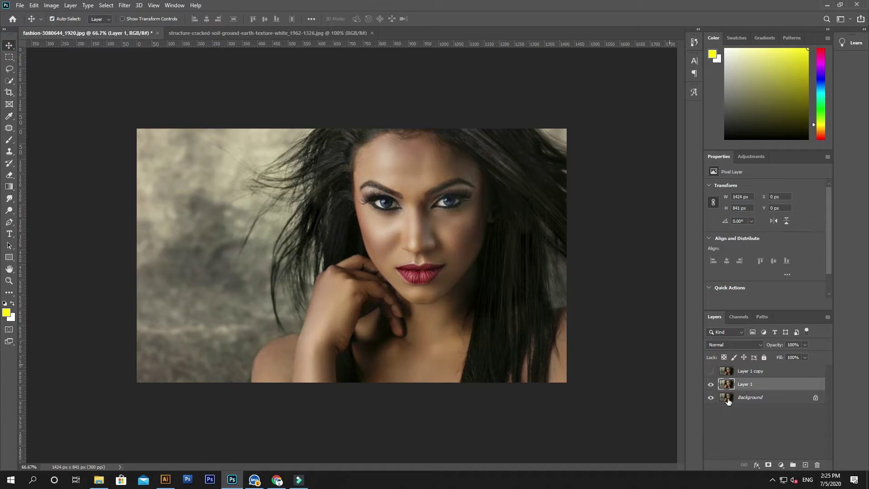
# Step: Make Layer 1 copy active and visible, and compare the face with and without it
pyautogui.click(752, 372)
pyautogui.click(711, 371)
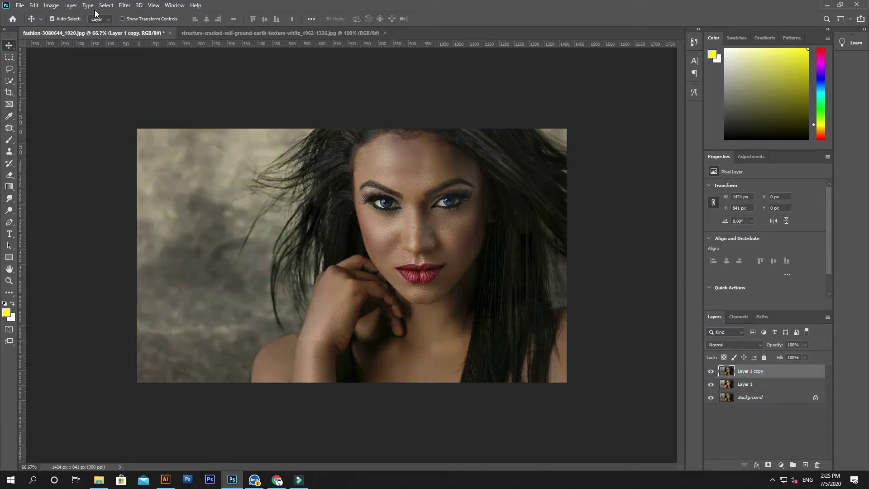
pyautogui.scroll(5, 455, 237)
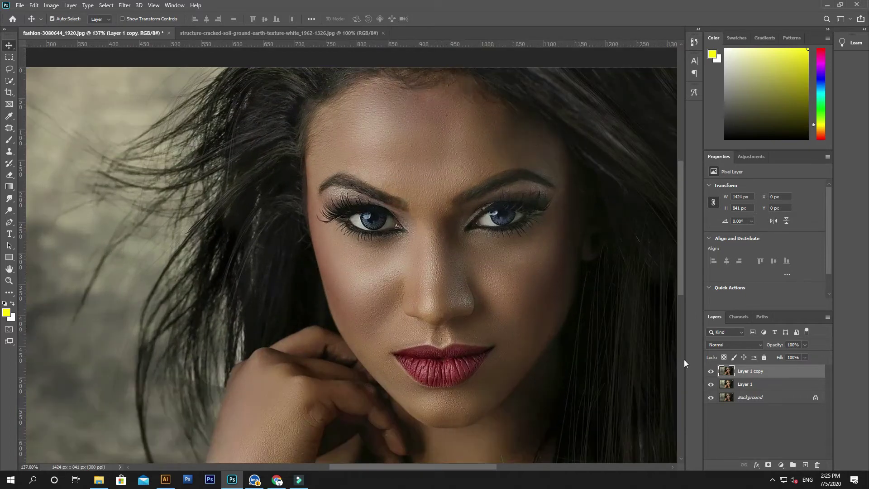
pyautogui.click(711, 371)
pyautogui.click(711, 371)
pyautogui.click(105, 8)
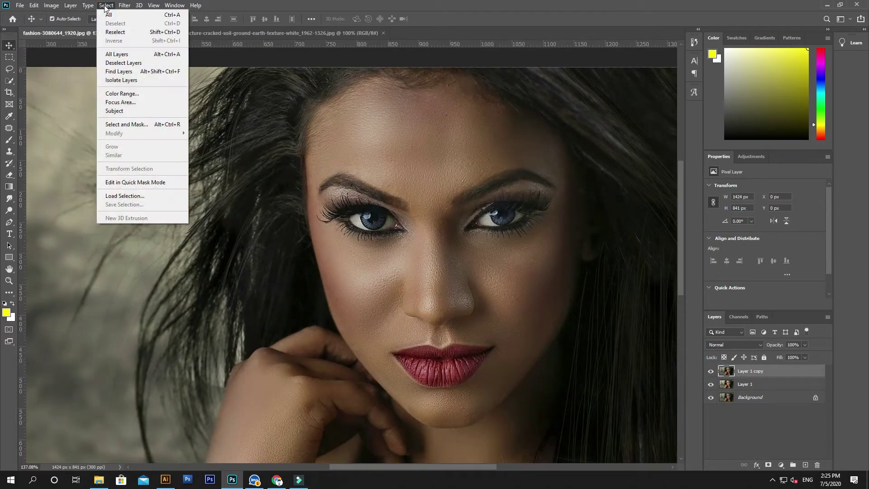
pyautogui.moveTo(121, 8)
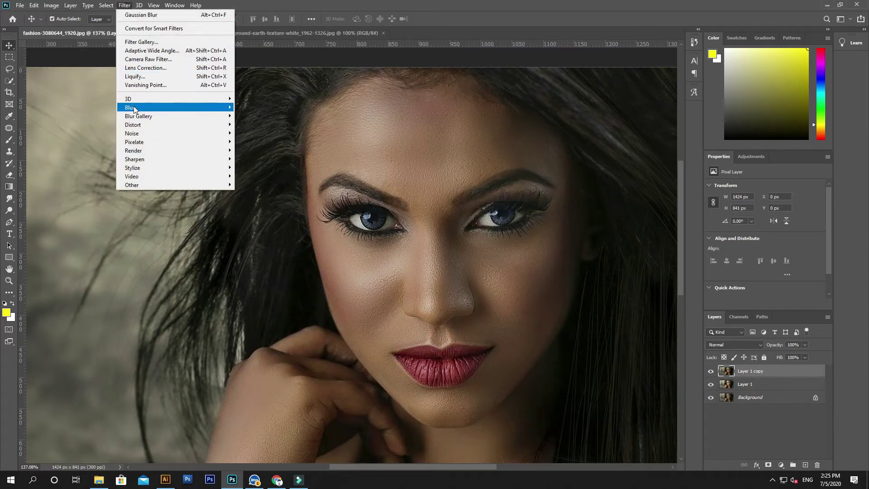
pyautogui.moveTo(203, 109)
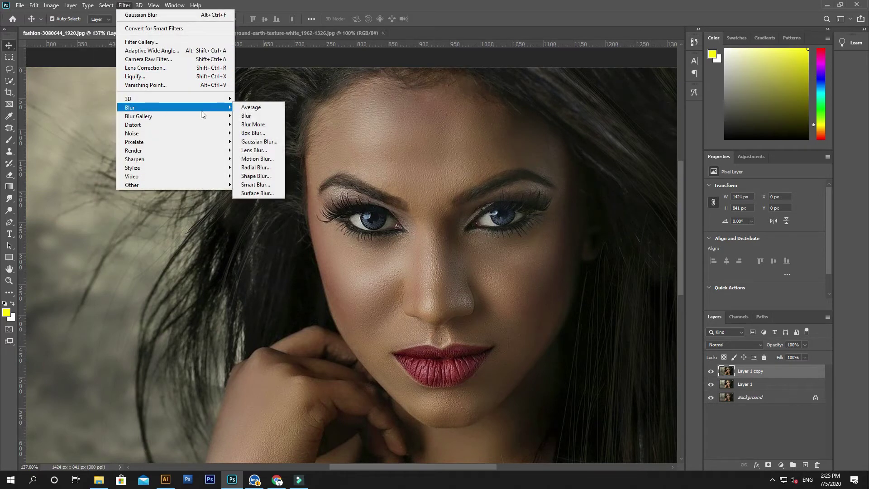
pyautogui.click(264, 142)
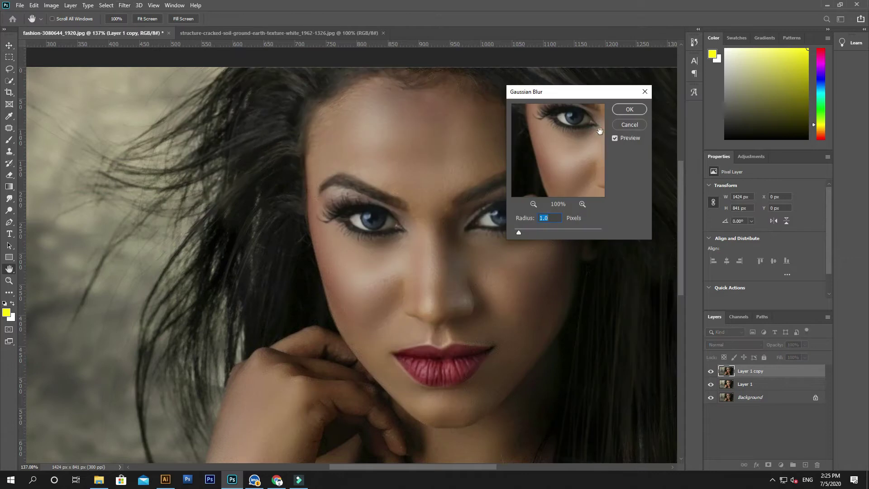
pyautogui.click(635, 128)
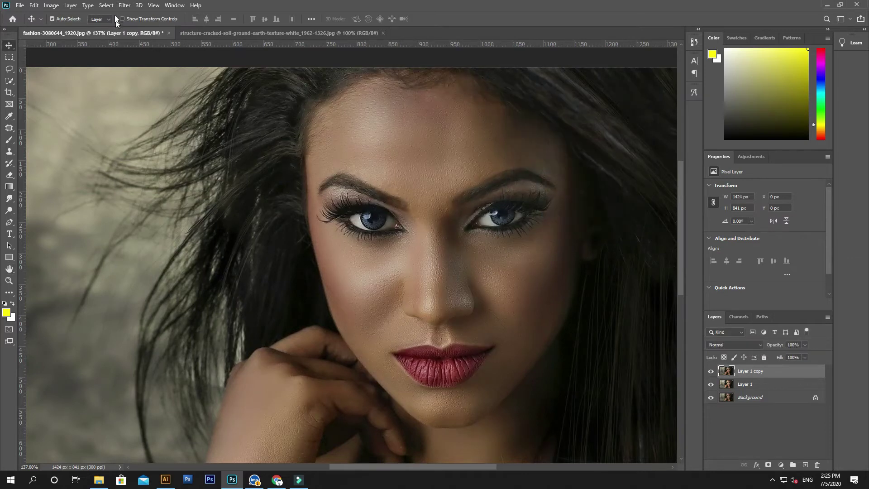
# Step: Apply the High Pass filter to Layer 1 copy to extract the portrait's fine detail
pyautogui.click(123, 6)
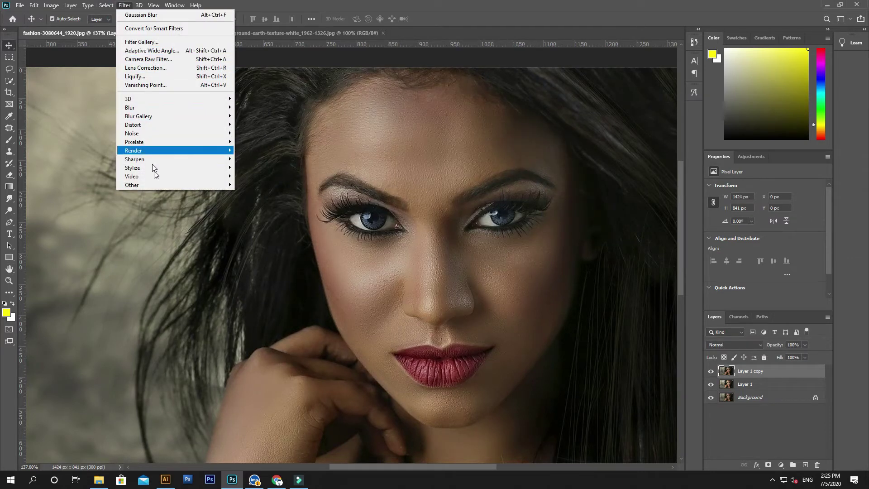
pyautogui.moveTo(156, 186)
pyautogui.click(271, 194)
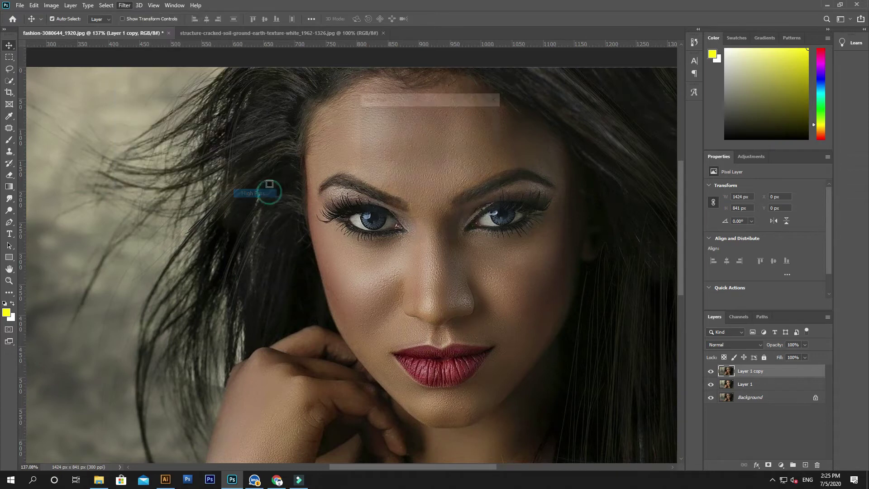
pyautogui.click(481, 115)
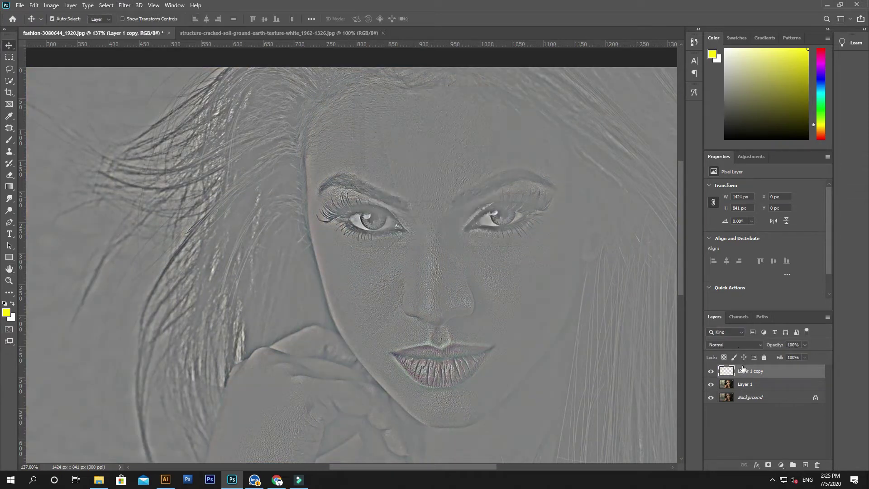
# Step: Set Layer 1 copy's blend mode to Overlay and its opacity to 32%
pyautogui.click(738, 345)
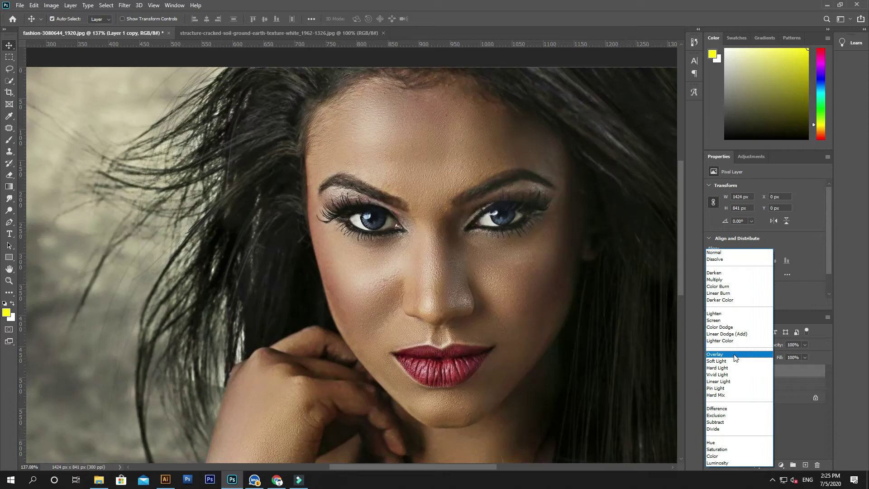
pyautogui.click(736, 356)
pyautogui.moveTo(800, 346); pyautogui.dragTo(774, 351)
pyautogui.write('50')
pyautogui.press('Return')
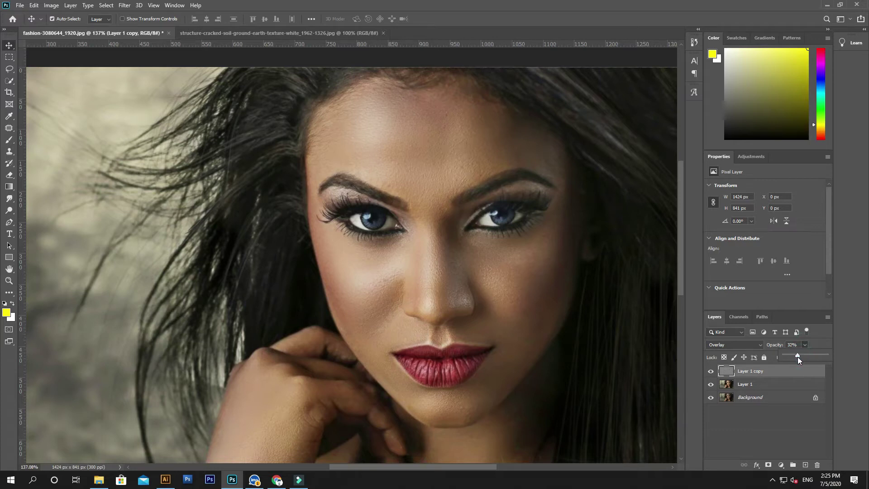
pyautogui.press('Return')
# Step: Stamp all visible layers into a new merged layer at the top of the stack
pyautogui.hotkey('ctrl', '-')
pyautogui.hotkey('ctrl', '-')
pyautogui.hotkey('ctrl', '-')
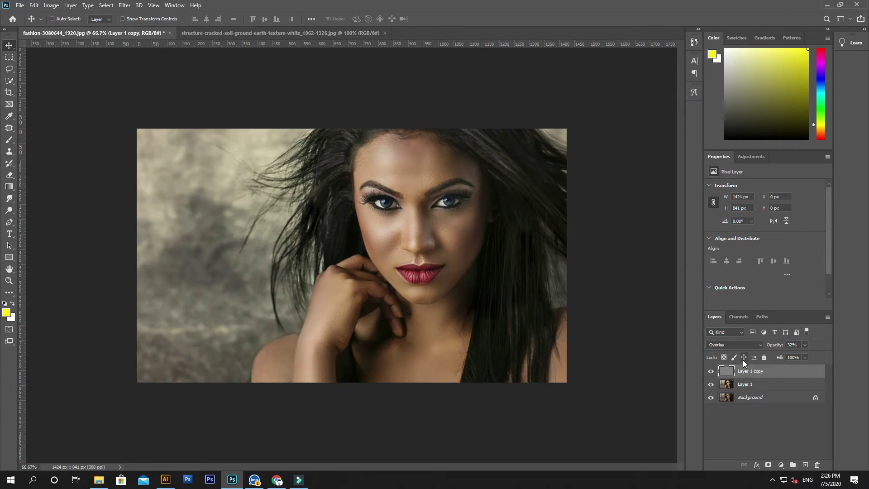
pyautogui.hotkey('ctrl', 'shift', 'alt', 'e')
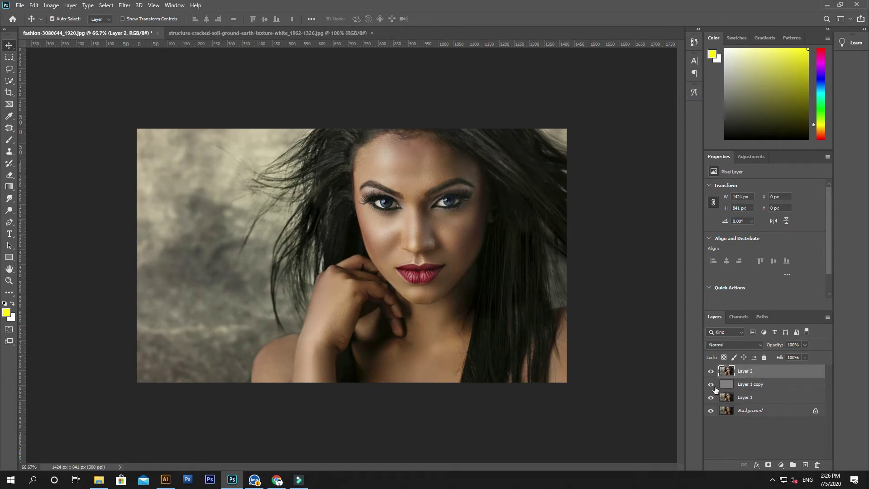
# Step: Bring the cracked-soil texture into the portrait document, rotate it -90° and position it over the woman's face
pyautogui.click(208, 34)
pyautogui.moveTo(377, 223); pyautogui.dragTo(422, 256)
pyautogui.hotkey('ctrl', 't')
pyautogui.moveTo(503, 153); pyautogui.dragTo(343, 121)
pyautogui.moveTo(432, 230); pyautogui.dragTo(443, 222)
# Step: Start warping the cracked texture on Layer 3 and lower the layer's opacity to 45% so the face shows through
pyautogui.rightClick(429, 233)
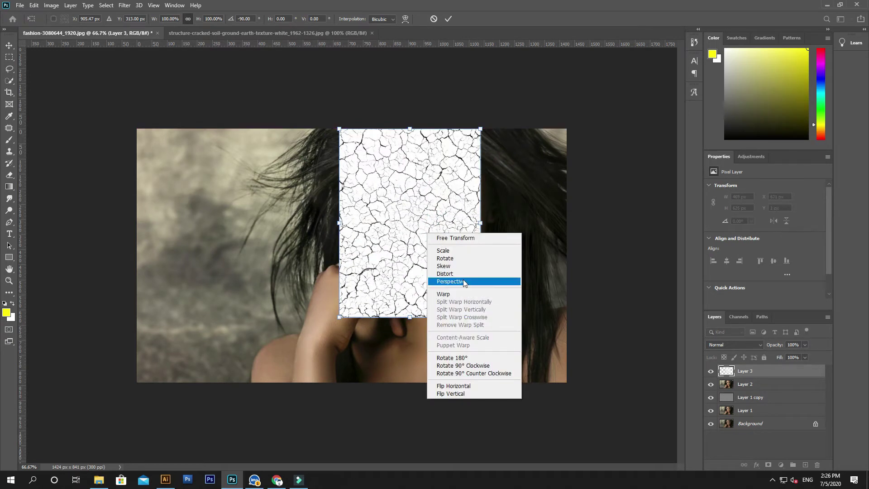
pyautogui.click(457, 294)
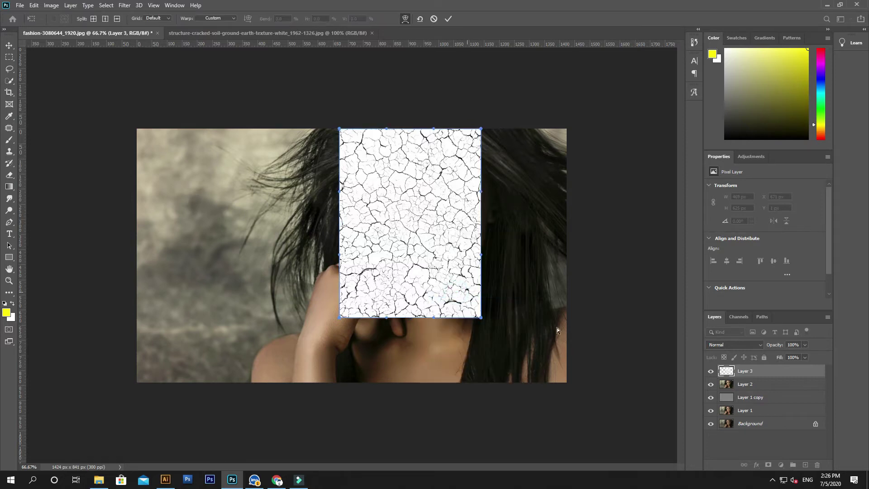
pyautogui.click(805, 346)
pyautogui.moveTo(784, 355); pyautogui.dragTo(784, 355)
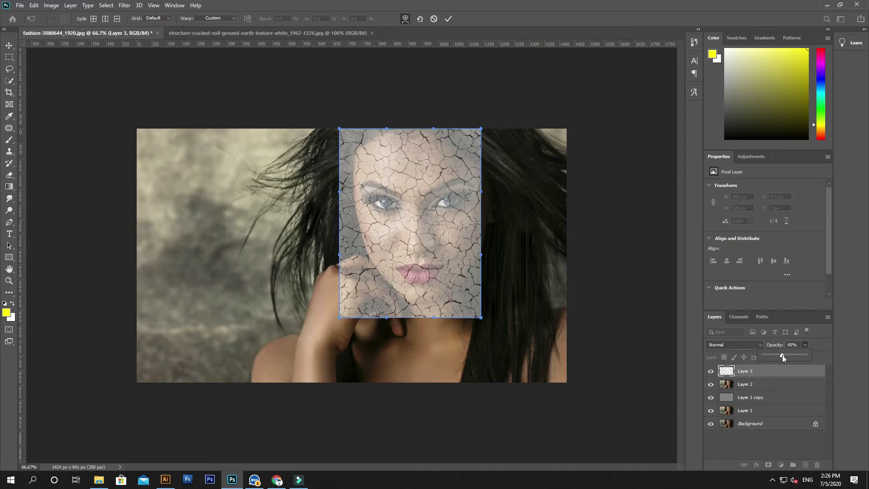
# Step: Warp the texture's four corners inward and bow out its edges to match the oval outline of the face
pyautogui.moveTo(340, 317); pyautogui.dragTo(384, 280)
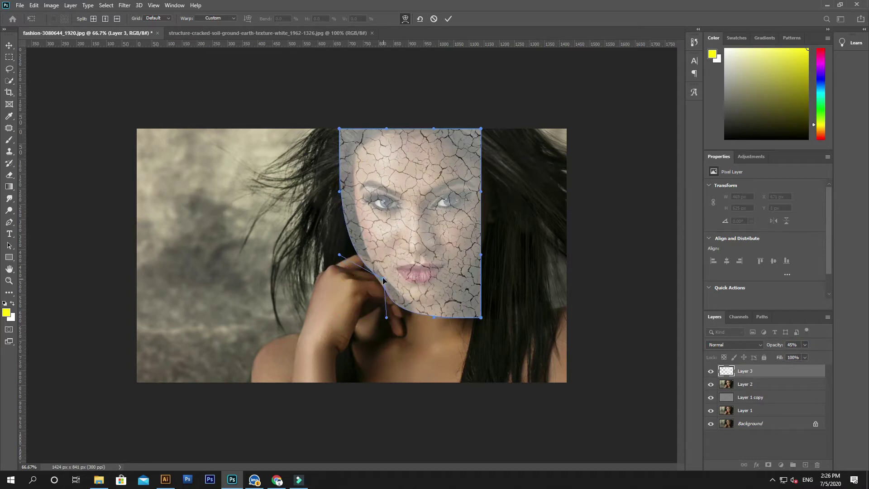
pyautogui.hotkey('ctrl', '+')
pyautogui.hotkey('ctrl', '+')
pyautogui.moveTo(503, 263); pyautogui.dragTo(333, 312)
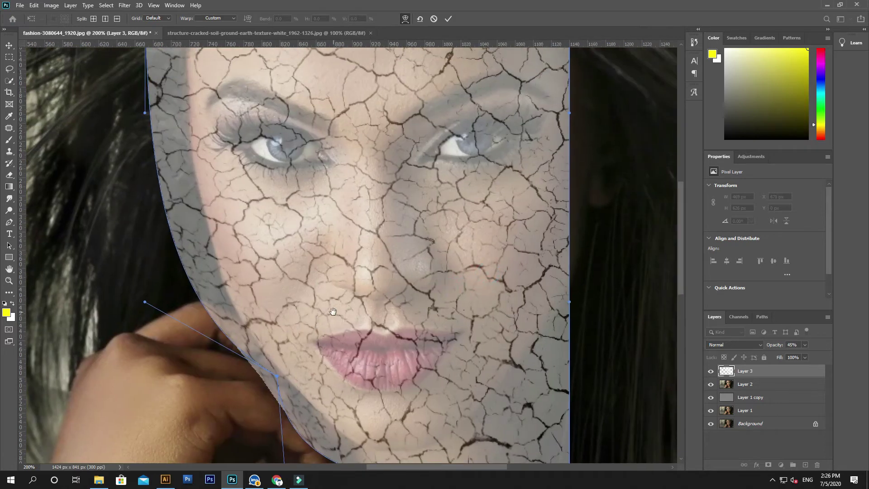
pyautogui.hotkey('ctrl', '-')
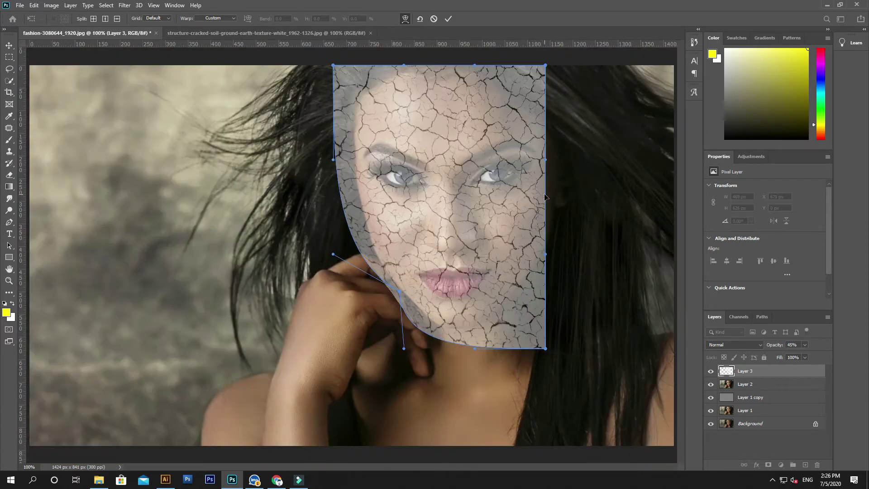
pyautogui.moveTo(546, 187); pyautogui.dragTo(557, 189)
pyautogui.moveTo(545, 65); pyautogui.dragTo(519, 96)
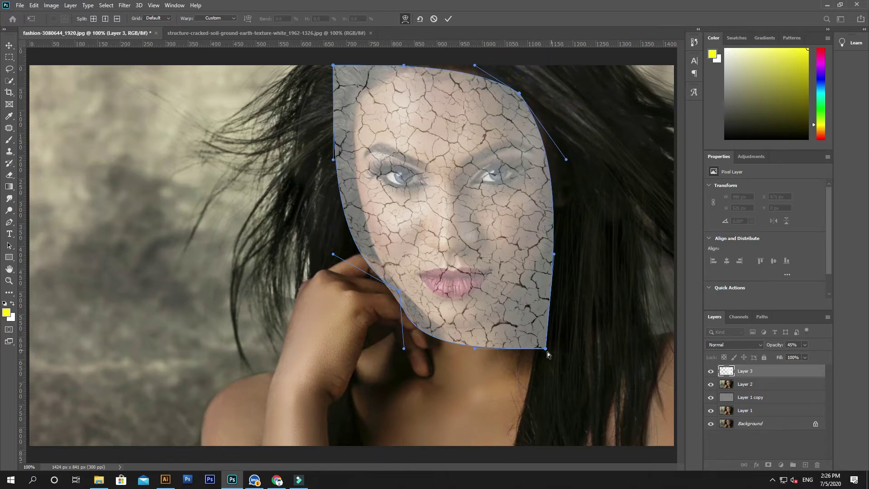
pyautogui.moveTo(546, 349); pyautogui.dragTo(509, 302)
pyautogui.moveTo(333, 66); pyautogui.dragTo(360, 83)
pyautogui.moveTo(436, 70); pyautogui.dragTo(437, 64)
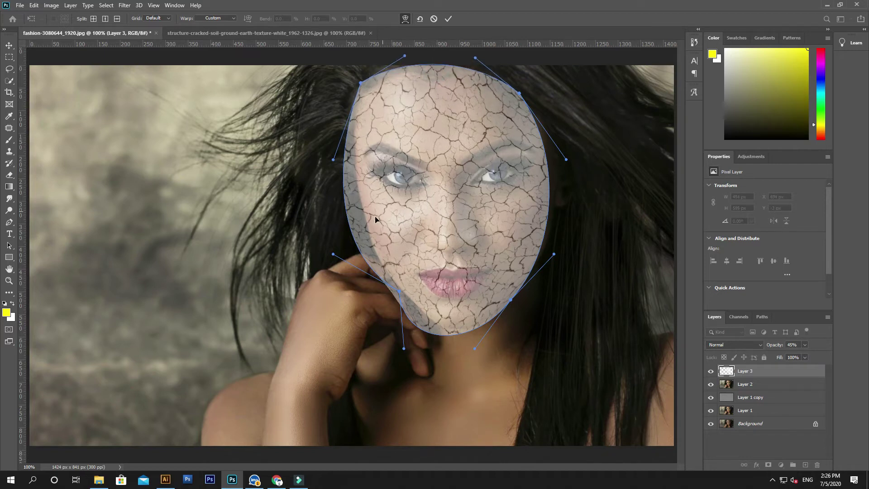
# Step: Refine the warp's curves along the hand-side cheek, jaw and forehead to follow the face contour, and apply the warp
pyautogui.click(351, 234)
pyautogui.moveTo(334, 256); pyautogui.dragTo(362, 244)
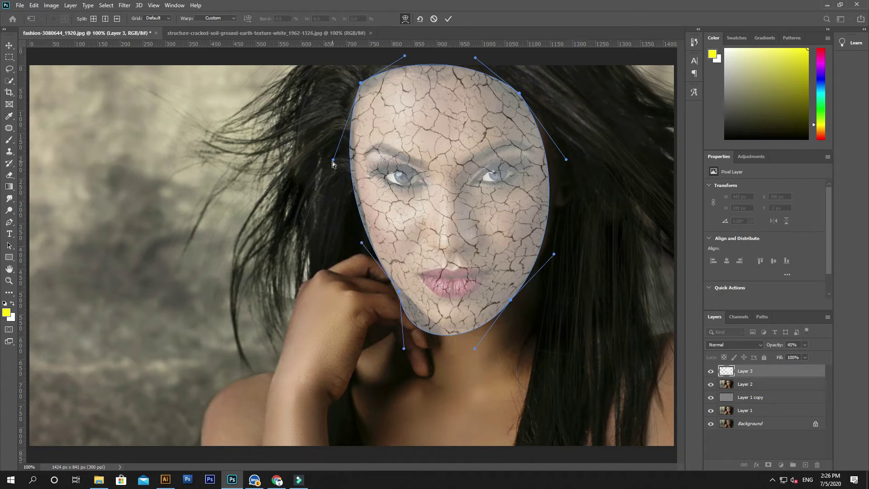
pyautogui.moveTo(333, 160); pyautogui.dragTo(343, 160)
pyautogui.moveTo(405, 349); pyautogui.dragTo(432, 335)
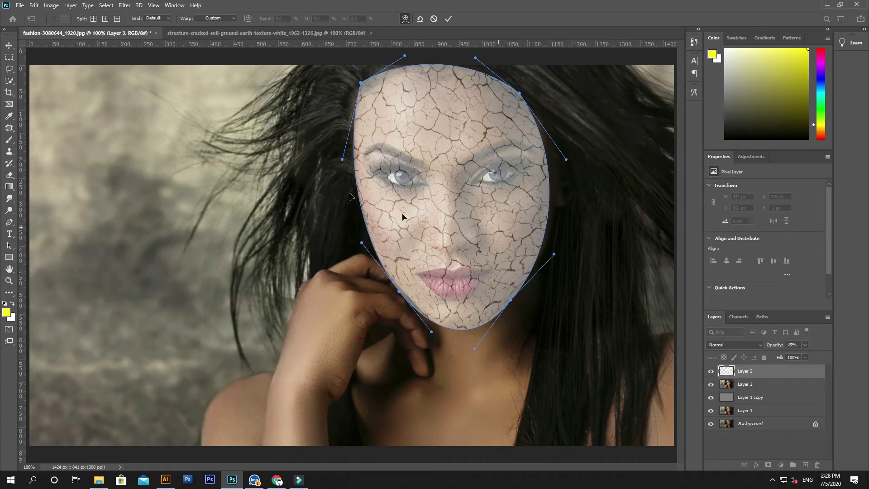
pyautogui.moveTo(343, 160); pyautogui.dragTo(343, 164)
pyautogui.moveTo(405, 57); pyautogui.dragTo(409, 59)
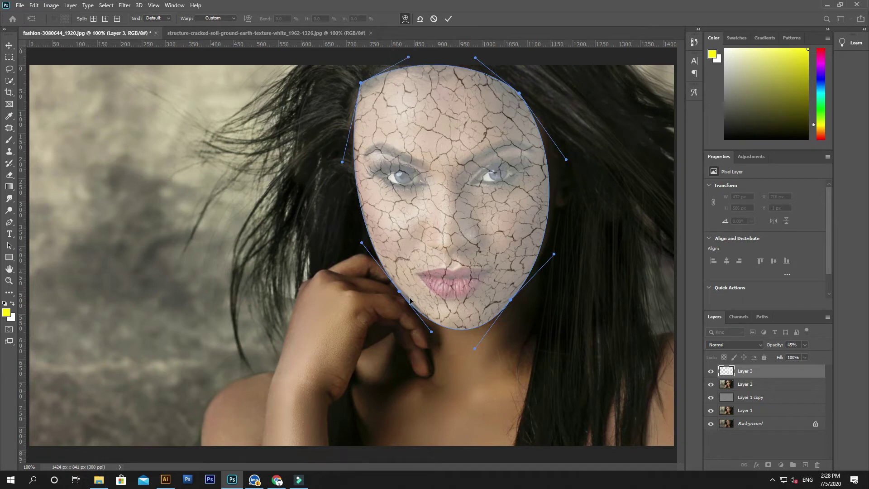
pyautogui.moveTo(399, 292); pyautogui.dragTo(399, 290)
pyautogui.press('Return')
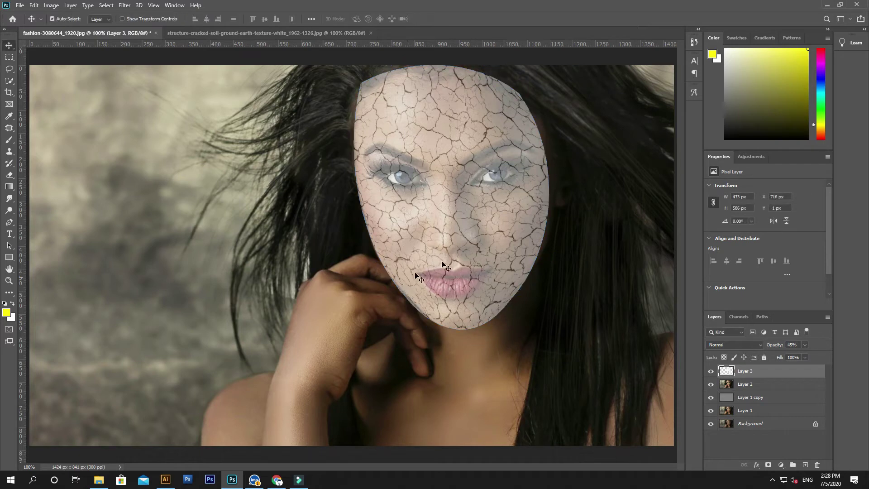
# Step: Soften Layer 3's outer edge by clearing its inverted outline selection feathered by 5 pixels, and deselect
pyautogui.keyDown('ctrl'); pyautogui.click(726, 371); pyautogui.keyUp('ctrl')
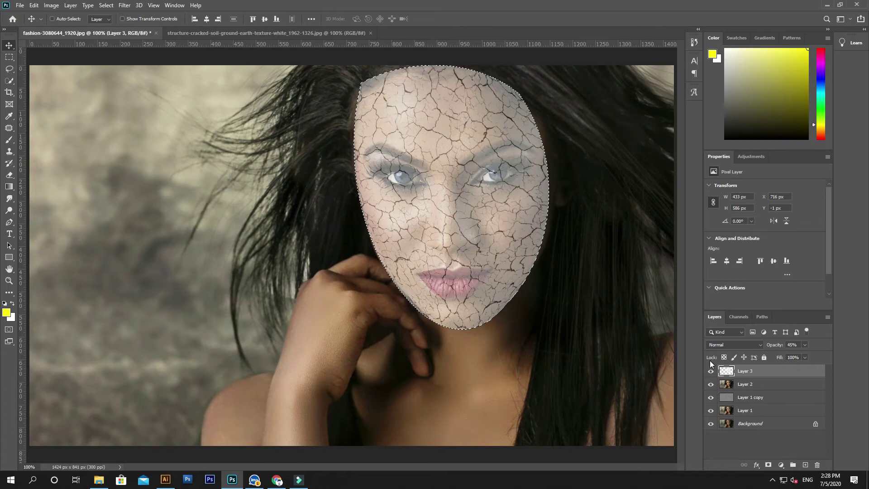
pyautogui.hotkey('ctrl', 'shift', 'i')
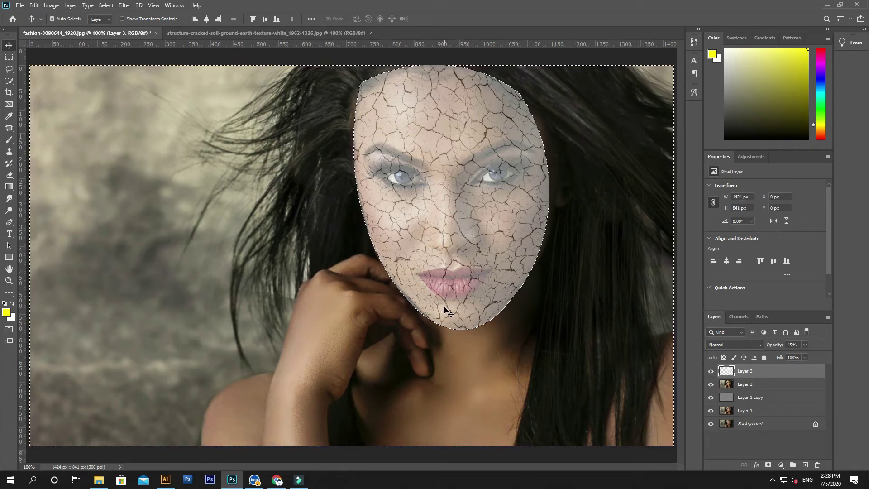
pyautogui.hotkey('shift', 'F6')
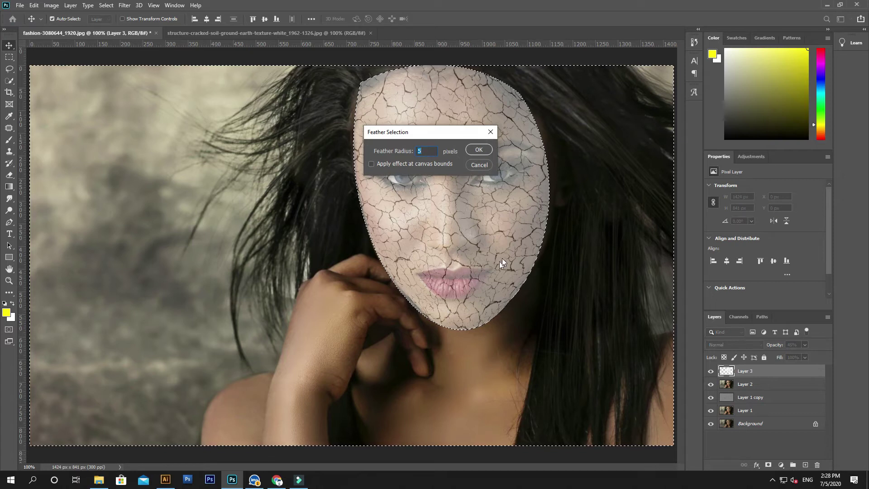
pyautogui.click(481, 150)
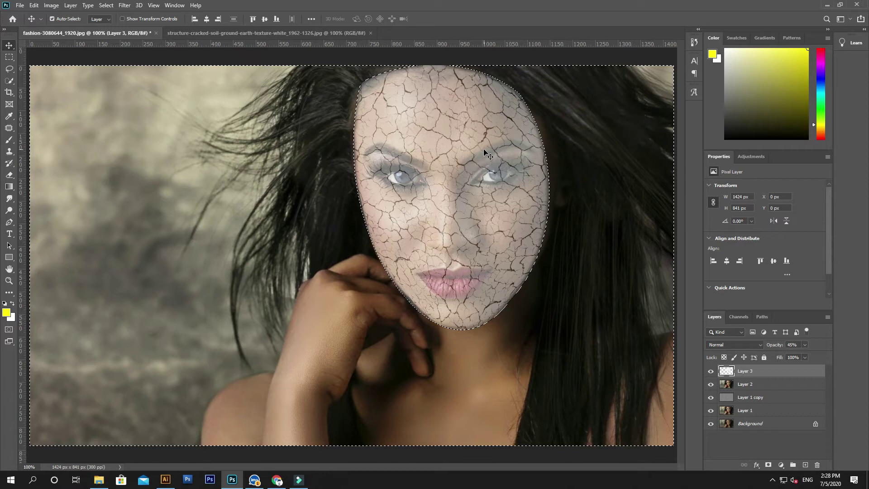
pyautogui.hotkey('ctrl', 'd')
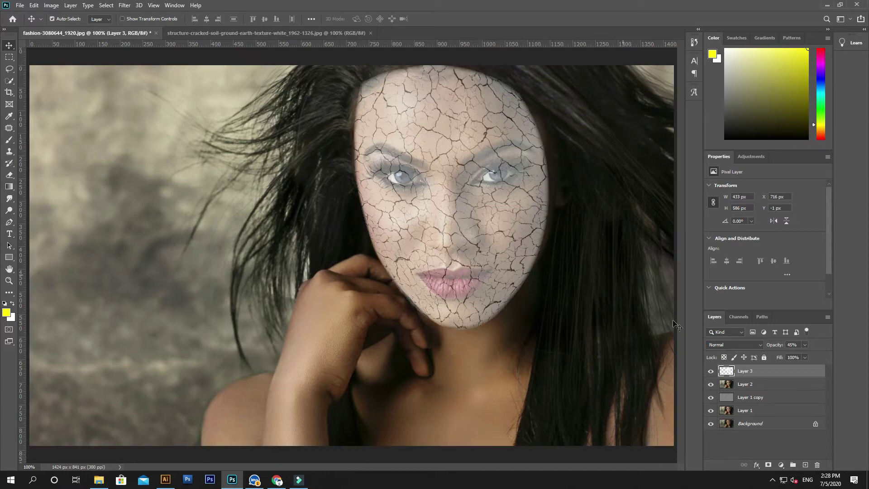
# Step: Open Layer 3 in Liquify with Layer 1 as the backdrop and activate the Forward Warp tool
pyautogui.click(748, 372)
pyautogui.click(121, 6)
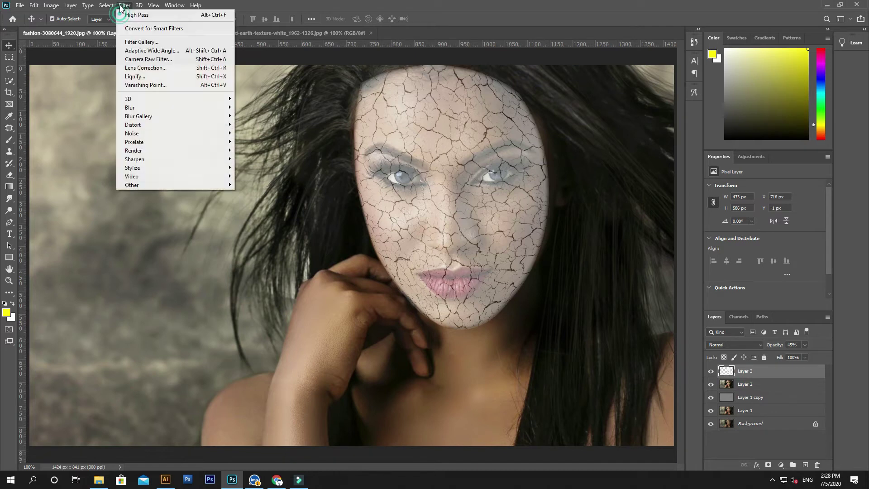
pyautogui.click(141, 76)
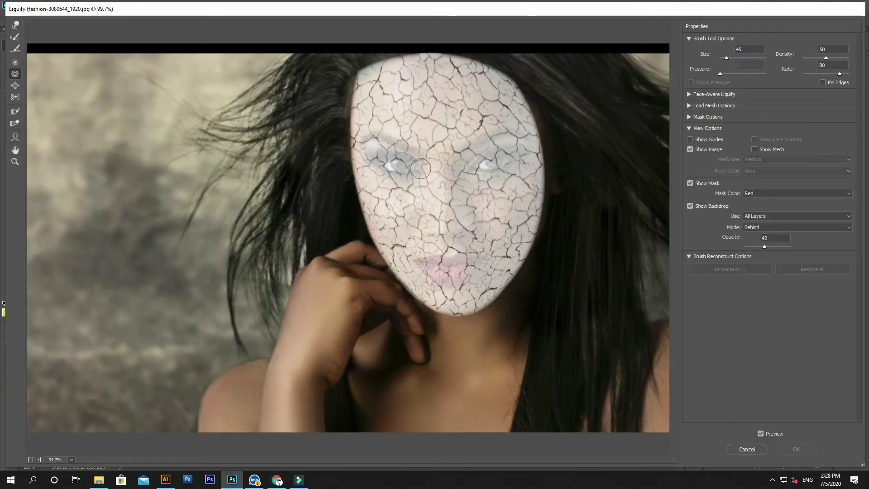
pyautogui.click(753, 218)
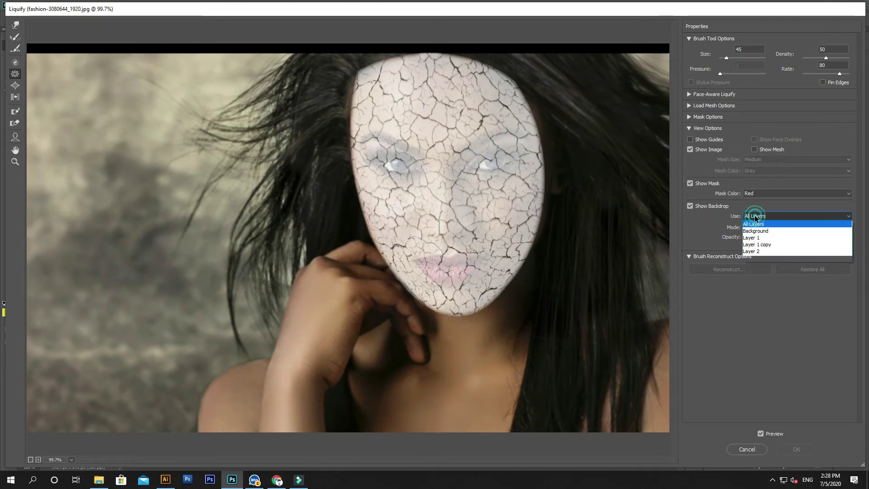
pyautogui.click(760, 238)
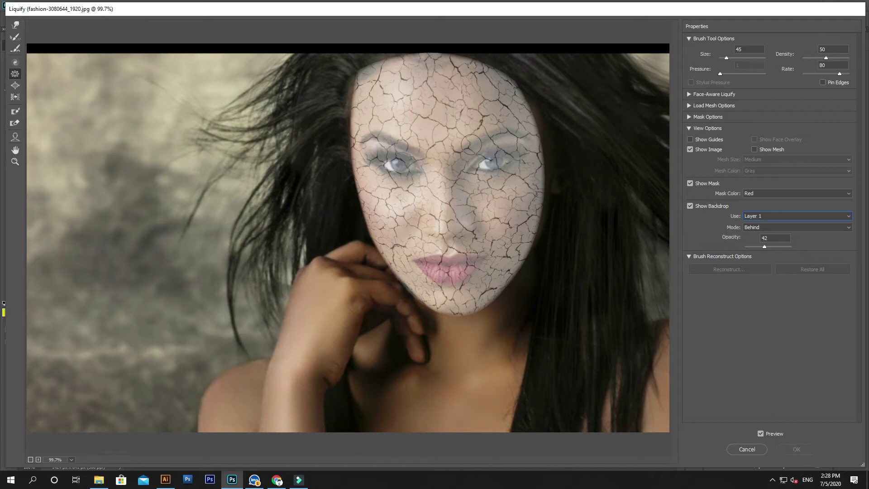
pyautogui.click(14, 25)
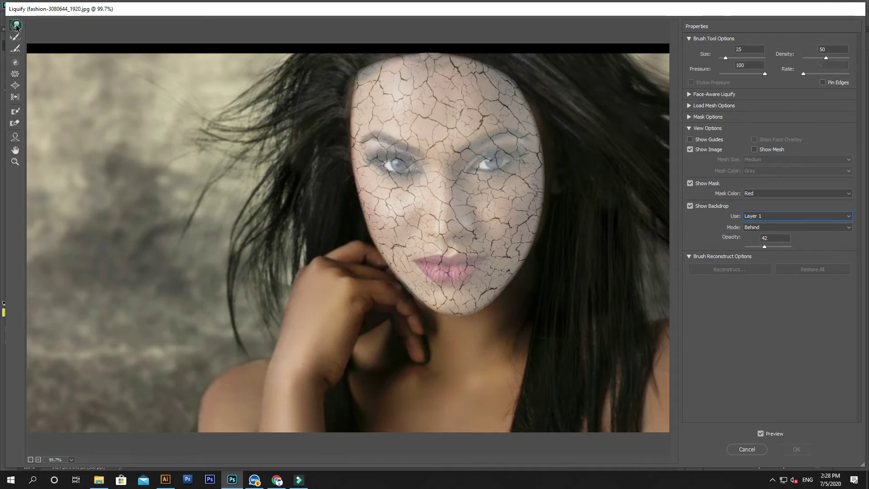
# Step: Set the Liquify brush size to 45 and push the texture's edge inward along the forehead above the woman's left eye
pyautogui.moveTo(502, 82); pyautogui.dragTo(548, 129)
pyautogui.hotkey('ctrl', '-')
pyautogui.hotkey('ctrl', '-')
pyautogui.hotkey('ctrl', '-')
pyautogui.hotkey('ctrl', '-')
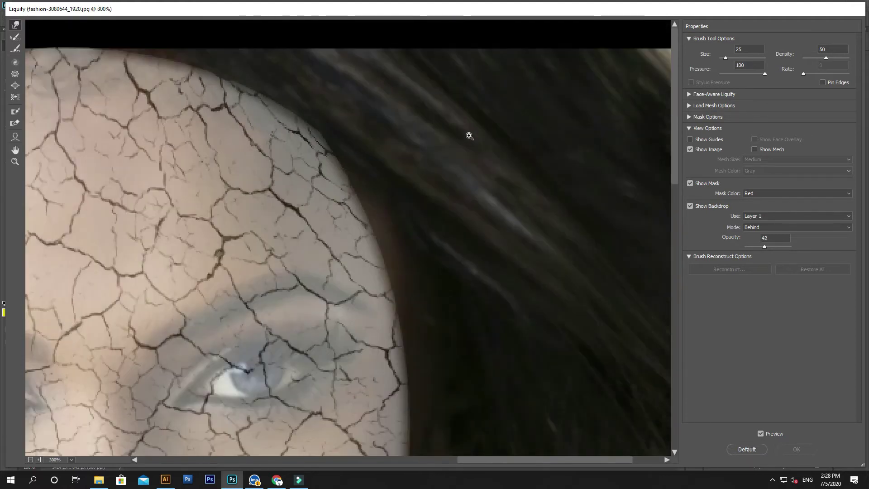
pyautogui.press(']')
pyautogui.press(']')
pyautogui.moveTo(324, 130); pyautogui.dragTo(324, 136)
pyautogui.moveTo(294, 107); pyautogui.dragTo(294, 112)
pyautogui.moveTo(274, 98); pyautogui.dragTo(274, 102)
pyautogui.moveTo(339, 130); pyautogui.dragTo(340, 137)
pyautogui.moveTo(323, 123); pyautogui.dragTo(319, 126)
pyautogui.moveTo(310, 113); pyautogui.dragTo(310, 118)
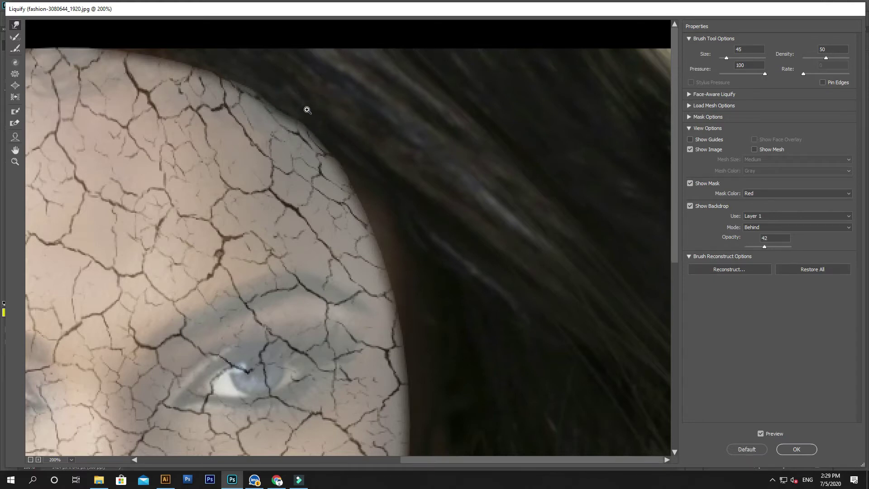
# Step: Push the texture's edge to fit the temple, cheek and jaw on the side of the face away from the hand
pyautogui.hotkey('ctrl', '-')
pyautogui.moveTo(421, 295); pyautogui.dragTo(456, 231)
pyautogui.moveTo(462, 268); pyautogui.dragTo(459, 268)
pyautogui.moveTo(462, 220); pyautogui.dragTo(460, 220)
pyautogui.moveTo(458, 180); pyautogui.dragTo(453, 156)
pyautogui.moveTo(449, 112); pyautogui.dragTo(448, 113)
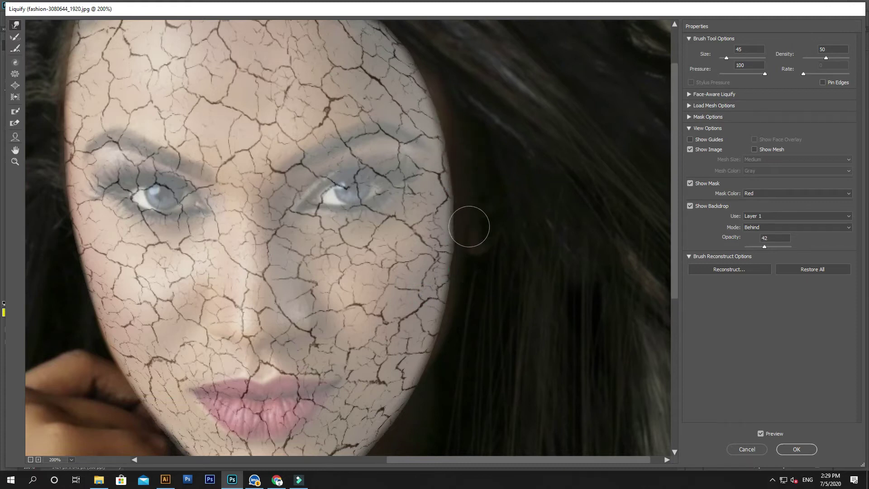
pyautogui.moveTo(463, 263)
pyautogui.mouseDown()
pyautogui.moveTo(425, 387)
pyautogui.moveTo(495, 260)
pyautogui.moveTo(461, 257)
pyautogui.moveTo(377, 368)
pyautogui.mouseUp()
pyautogui.moveTo(418, 327); pyautogui.dragTo(470, 231)
pyautogui.moveTo(472, 222); pyautogui.dragTo(491, 168)
# Step: Fit the texture's edge to the jaw, cheek and forehead on the hand side of the face, and apply Liquify
pyautogui.moveTo(350, 241); pyautogui.dragTo(409, 226)
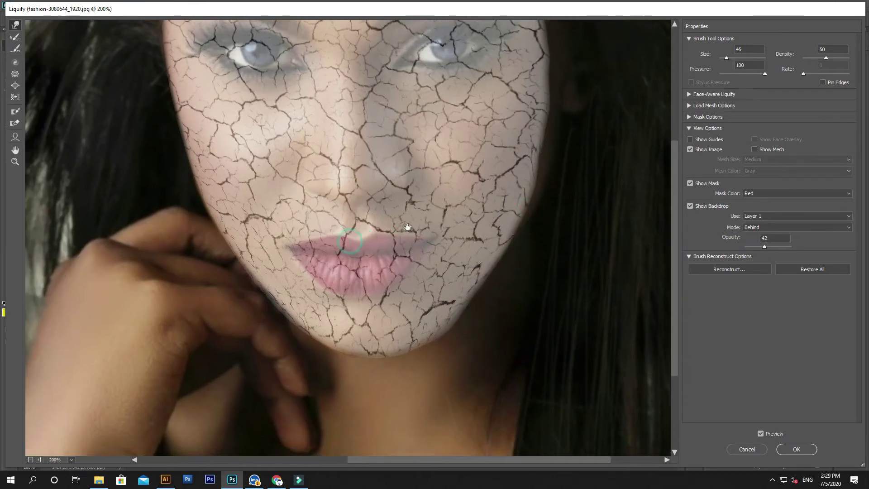
pyautogui.moveTo(303, 331); pyautogui.dragTo(286, 322)
pyautogui.moveTo(259, 313)
pyautogui.mouseDown()
pyautogui.moveTo(272, 314)
pyautogui.moveTo(294, 338)
pyautogui.mouseUp()
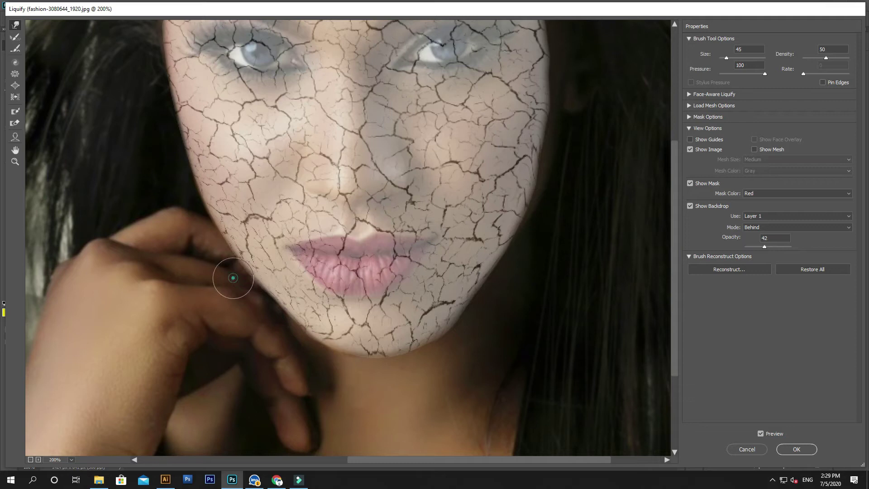
pyautogui.moveTo(213, 240); pyautogui.dragTo(207, 228)
pyautogui.moveTo(194, 103); pyautogui.dragTo(216, 272)
pyautogui.moveTo(215, 144); pyautogui.dragTo(220, 215)
pyautogui.moveTo(188, 62)
pyautogui.mouseDown()
pyautogui.moveTo(197, 69)
pyautogui.moveTo(187, 84)
pyautogui.mouseUp()
pyautogui.moveTo(216, 48); pyautogui.dragTo(215, 51)
pyautogui.moveTo(181, 89)
pyautogui.mouseDown()
pyautogui.moveTo(205, 64)
pyautogui.moveTo(190, 96)
pyautogui.mouseUp()
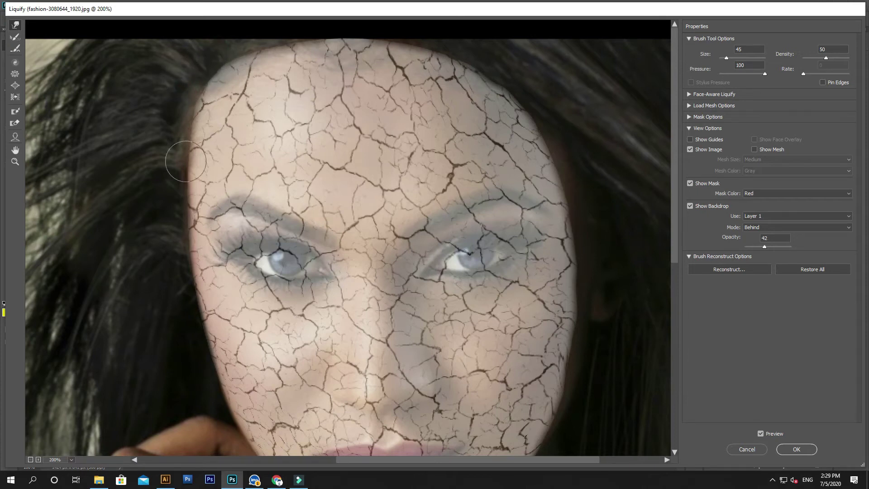
pyautogui.click(797, 449)
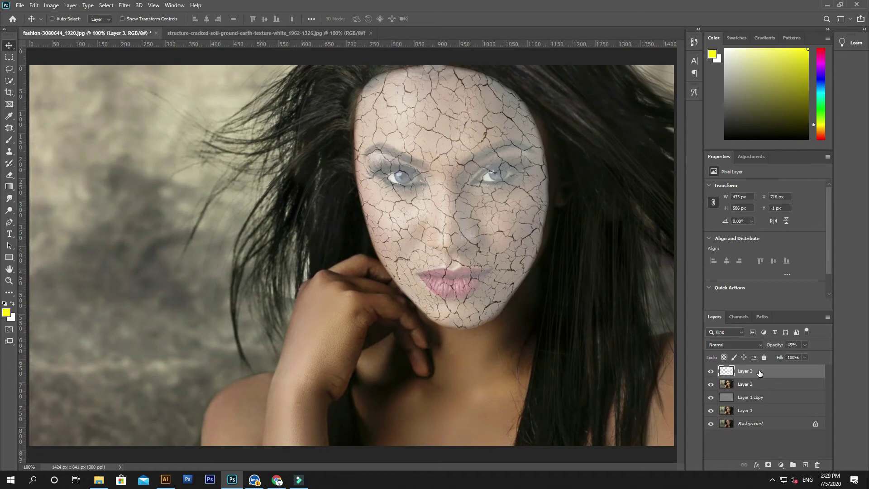
# Step: Duplicate Layer 3 and open the copy in Liquify with Layer 1 as the backdrop
pyautogui.hotkey('ctrl', 'j')
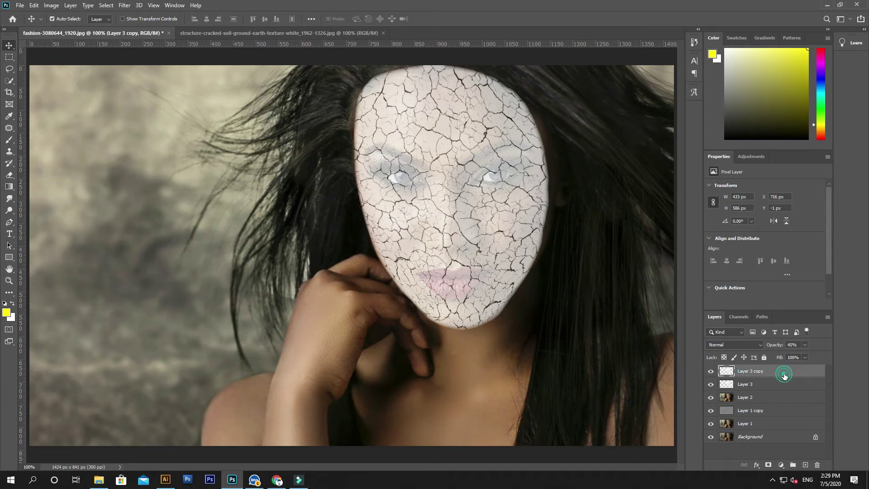
pyautogui.click(124, 5)
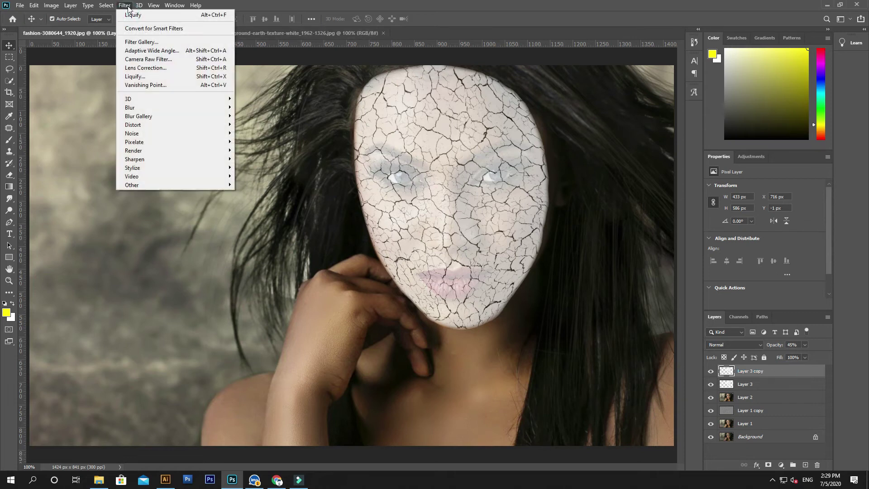
pyautogui.click(135, 76)
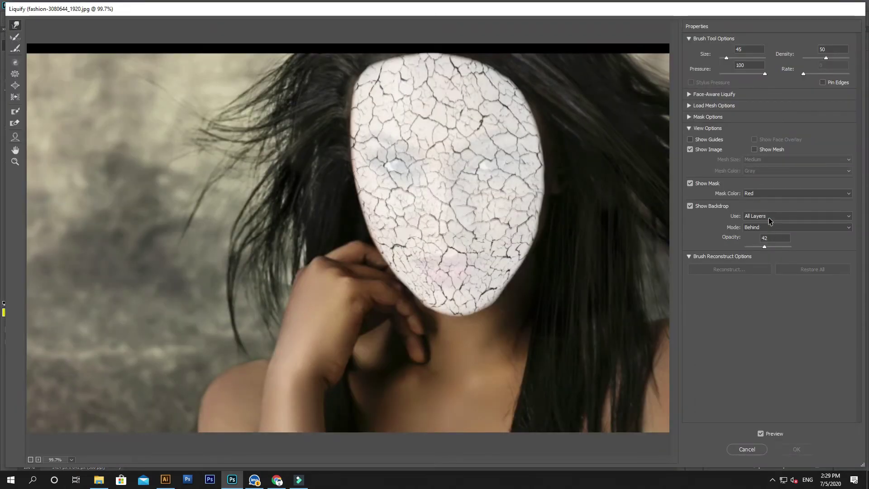
pyautogui.click(769, 219)
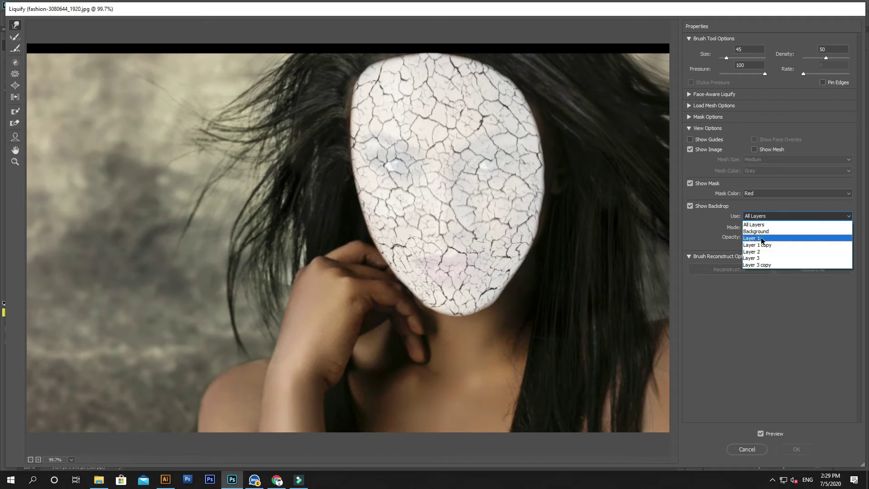
pyautogui.click(762, 239)
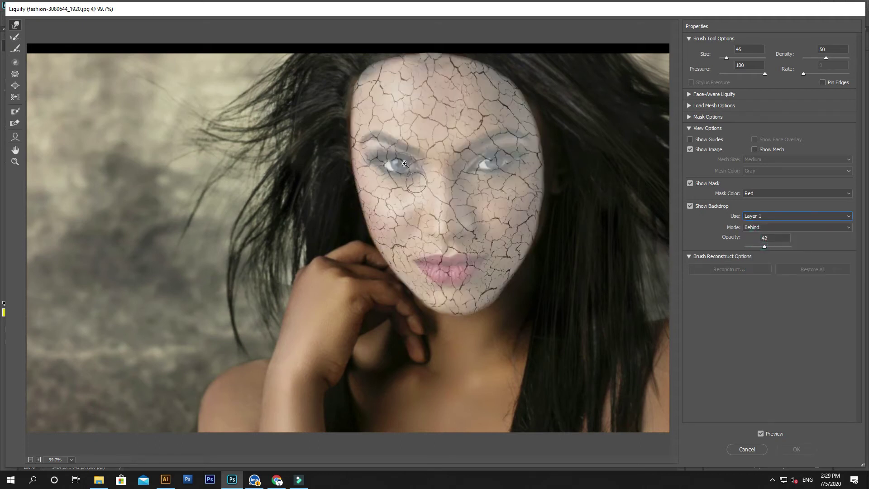
# Step: Freeze a curved strip along each side of the nose, from the bridge around the nostril, with a size 25 Freeze Mask brush
pyautogui.moveTo(432, 183); pyautogui.dragTo(435, 185)
pyautogui.moveTo(376, 181); pyautogui.dragTo(458, 233)
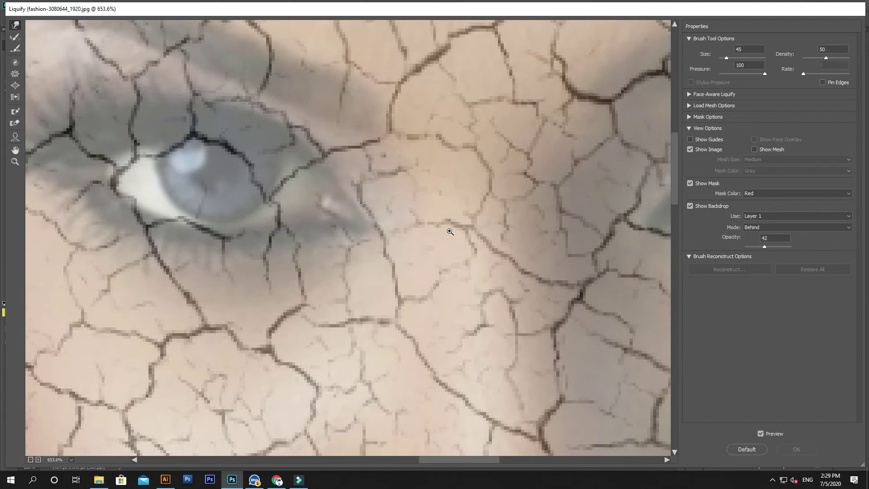
pyautogui.hotkey('ctrl', '-')
pyautogui.hotkey('ctrl', '-')
pyautogui.hotkey('ctrl', '-')
pyautogui.click(15, 112)
pyautogui.moveTo(442, 271); pyautogui.dragTo(346, 190)
pyautogui.moveTo(468, 285); pyautogui.dragTo(418, 261)
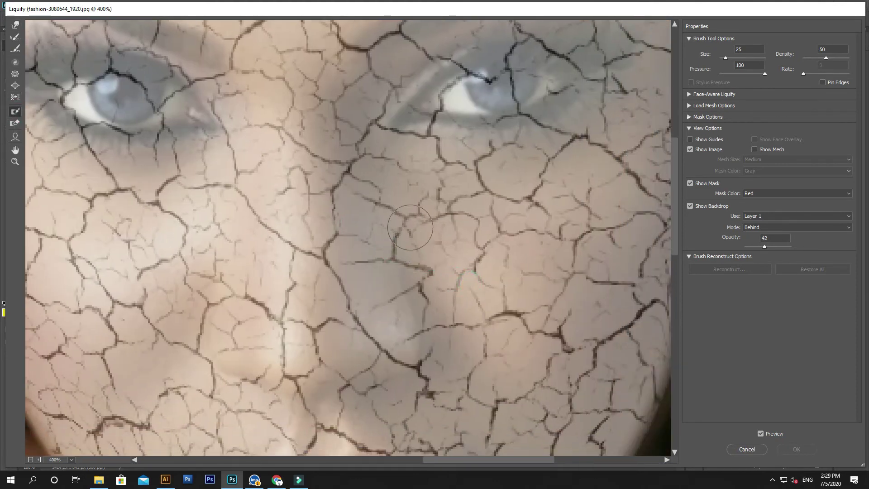
pyautogui.moveTo(380, 173)
pyautogui.mouseDown()
pyautogui.moveTo(439, 327)
pyautogui.moveTo(437, 357)
pyautogui.moveTo(390, 399)
pyautogui.mouseUp()
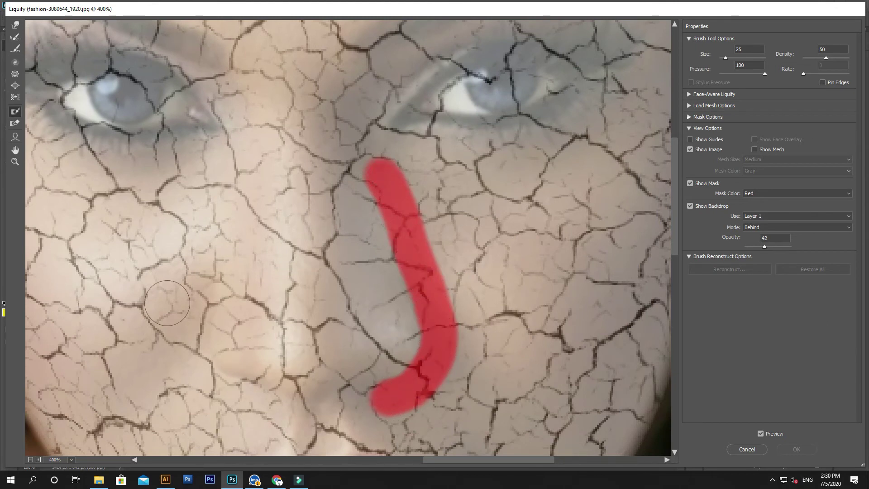
pyautogui.moveTo(214, 225)
pyautogui.mouseDown()
pyautogui.moveTo(196, 350)
pyautogui.moveTo(215, 378)
pyautogui.moveTo(225, 387)
pyautogui.moveTo(294, 333)
pyautogui.mouseUp()
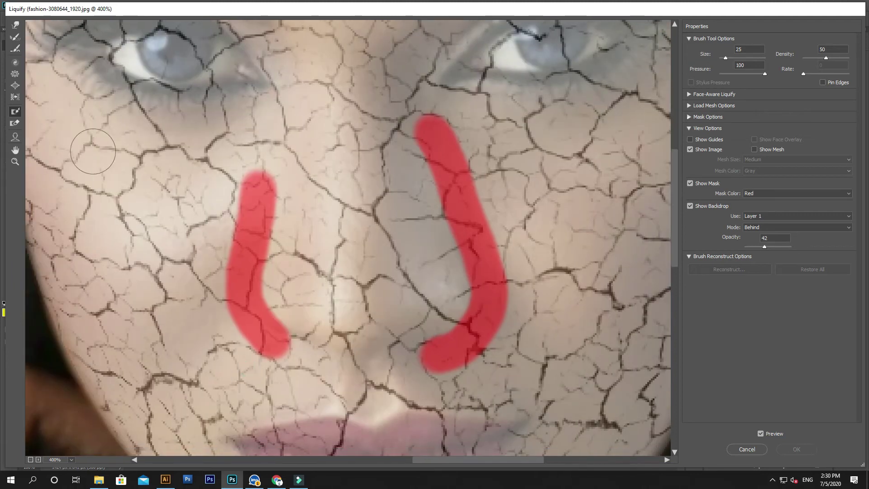
pyautogui.click(15, 37)
pyautogui.moveTo(513, 280)
pyautogui.mouseDown()
pyautogui.moveTo(556, 281)
pyautogui.moveTo(470, 272)
pyautogui.mouseUp()
pyautogui.press('[')
pyautogui.press('[')
pyautogui.press('[')
pyautogui.press('[')
pyautogui.press('[')
pyautogui.click(15, 48)
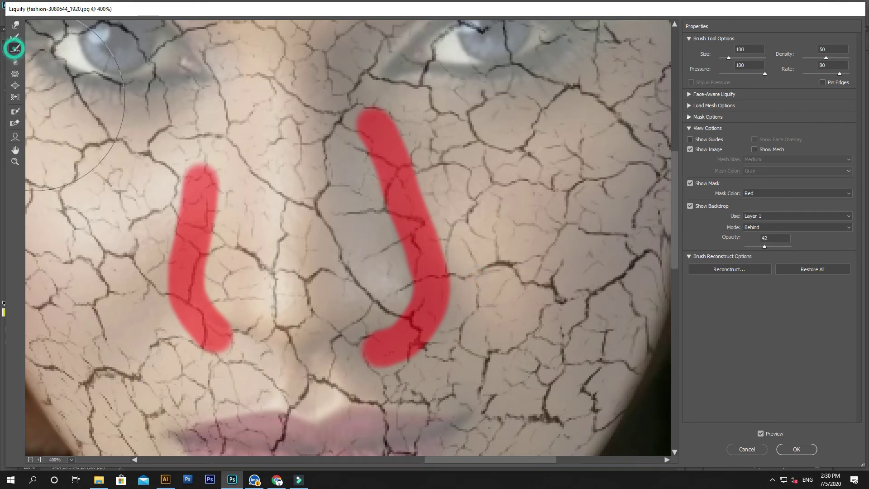
pyautogui.press('[')
pyautogui.press('[')
pyautogui.press('[')
pyautogui.press('[')
pyautogui.press('[')
pyautogui.press('[')
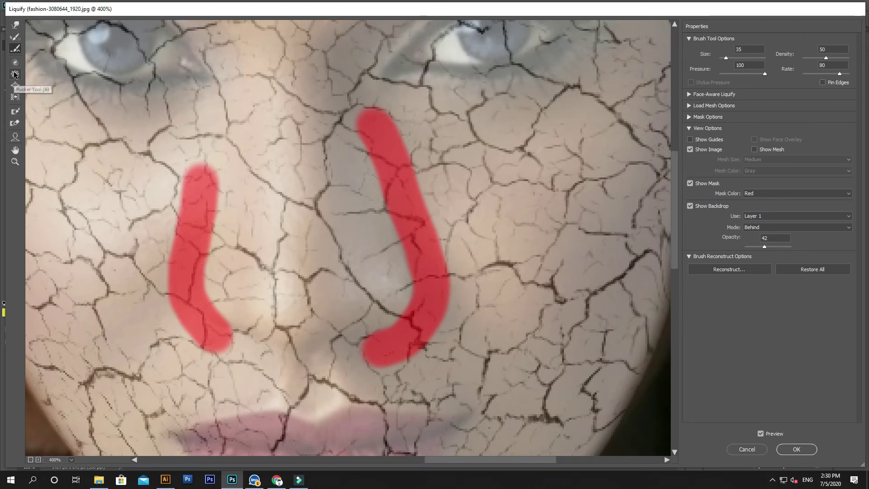
# Step: Push the cracks outward from the frozen strip on the shaded side of the nose with the size 45 Forward Warp tool
pyautogui.click(16, 27)
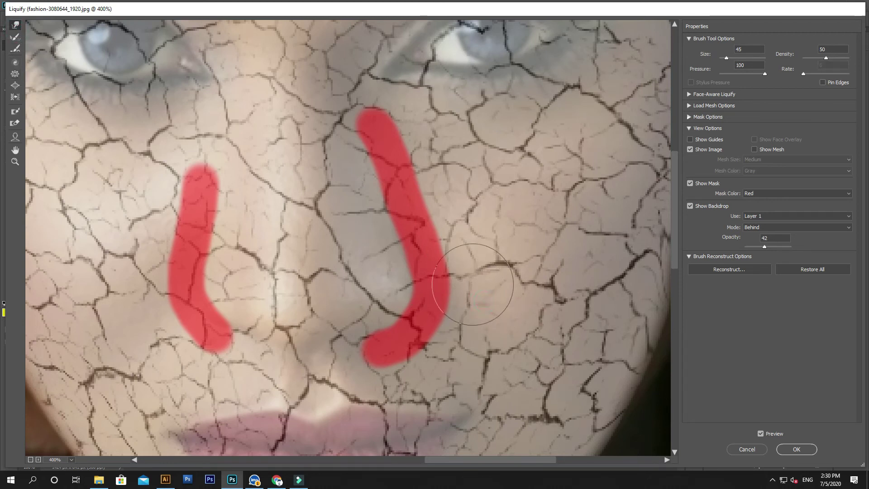
pyautogui.moveTo(465, 229); pyautogui.dragTo(456, 229)
pyautogui.moveTo(445, 197); pyautogui.dragTo(442, 198)
pyautogui.moveTo(439, 297); pyautogui.dragTo(452, 307)
pyautogui.moveTo(445, 252); pyautogui.dragTo(454, 252)
pyautogui.moveTo(417, 188); pyautogui.dragTo(406, 185)
pyautogui.moveTo(431, 248); pyautogui.dragTo(444, 255)
pyautogui.moveTo(454, 284); pyautogui.dragTo(462, 295)
pyautogui.moveTo(436, 326)
pyautogui.mouseDown()
pyautogui.moveTo(455, 341)
pyautogui.moveTo(430, 351)
pyautogui.mouseUp()
pyautogui.moveTo(414, 317)
pyautogui.mouseDown()
pyautogui.moveTo(393, 304)
pyautogui.moveTo(389, 335)
pyautogui.mouseUp()
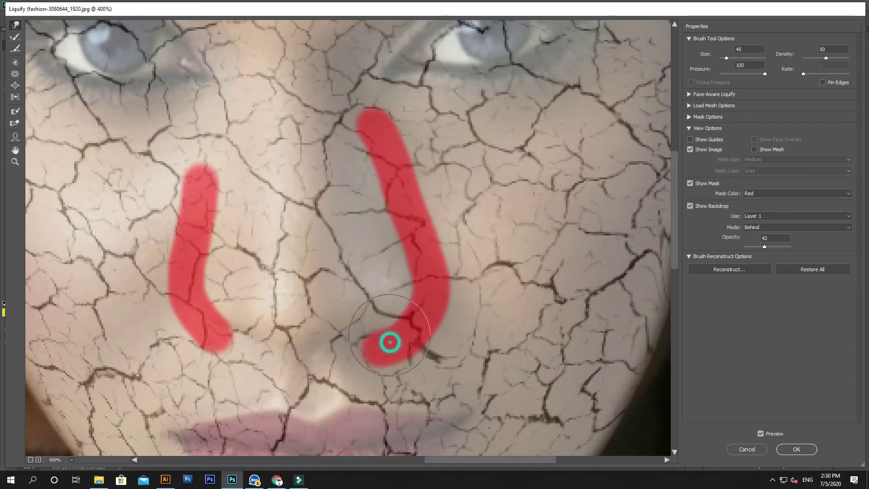
# Step: Pucker the texture at several spots along the frozen strips on both sides of the nose with a size 45 brush
pyautogui.click(14, 75)
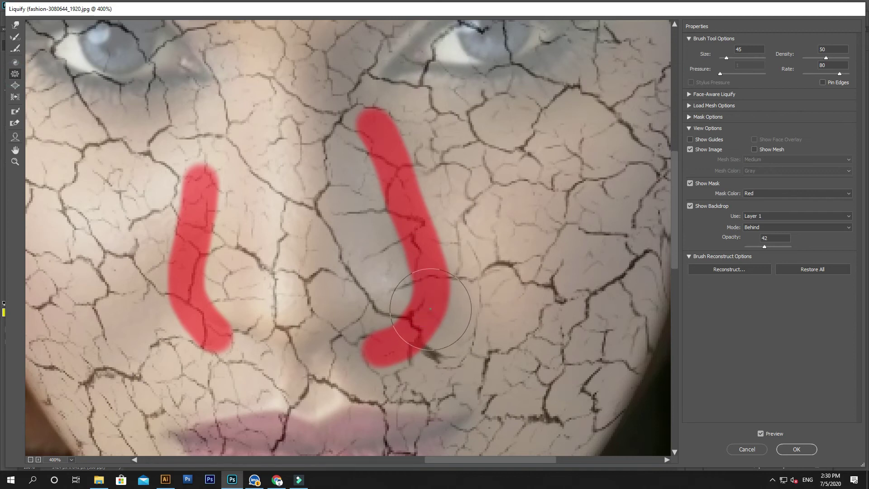
pyautogui.click(411, 239)
pyautogui.click(397, 190)
pyautogui.click(434, 301)
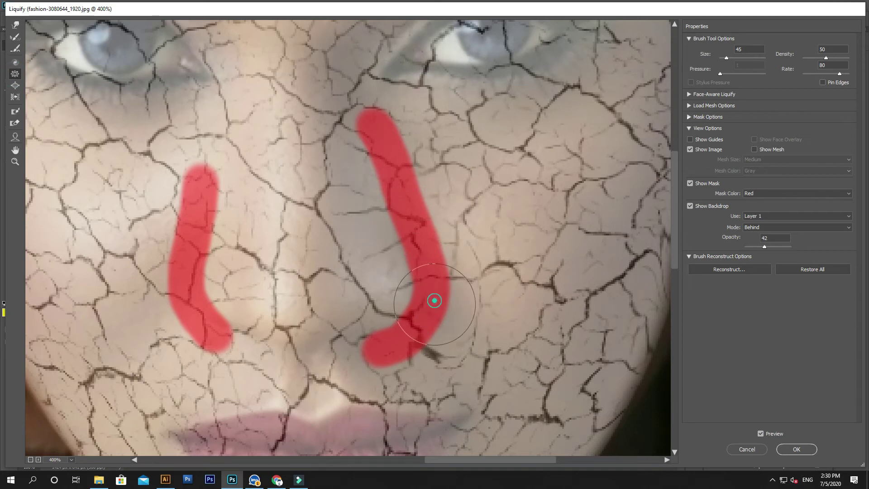
pyautogui.click(430, 335)
pyautogui.click(202, 329)
pyautogui.click(198, 277)
pyautogui.click(205, 208)
pyautogui.click(218, 326)
pyautogui.click(171, 258)
# Step: Thaw both strips beside the nose and freeze a curved band under each eye with a size 25 brush
pyautogui.hotkey('ctrl', '-')
pyautogui.moveTo(389, 216); pyautogui.dragTo(383, 305)
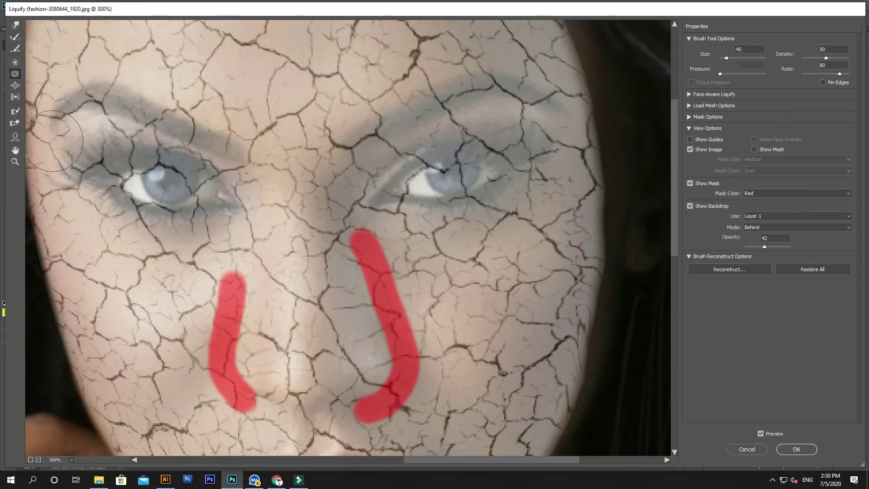
pyautogui.click(15, 122)
pyautogui.moveTo(373, 249)
pyautogui.mouseDown()
pyautogui.moveTo(367, 275)
pyautogui.moveTo(409, 373)
pyautogui.moveTo(334, 418)
pyautogui.mouseUp()
pyautogui.moveTo(233, 409)
pyautogui.mouseDown()
pyautogui.moveTo(237, 268)
pyautogui.moveTo(277, 407)
pyautogui.moveTo(293, 271)
pyautogui.mouseUp()
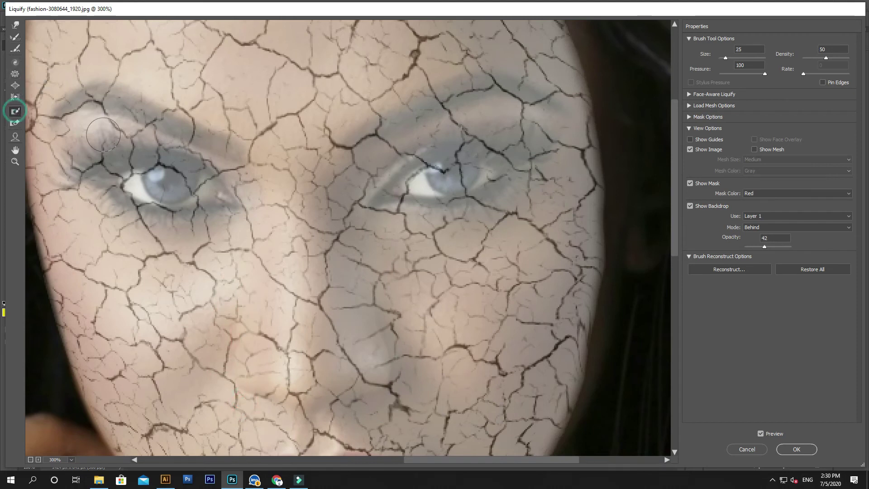
pyautogui.moveTo(233, 225)
pyautogui.mouseDown()
pyautogui.moveTo(204, 239)
pyautogui.moveTo(159, 239)
pyautogui.moveTo(116, 229)
pyautogui.moveTo(90, 197)
pyautogui.mouseUp()
pyautogui.moveTo(384, 225)
pyautogui.mouseDown()
pyautogui.moveTo(479, 228)
pyautogui.moveTo(523, 194)
pyautogui.mouseUp()
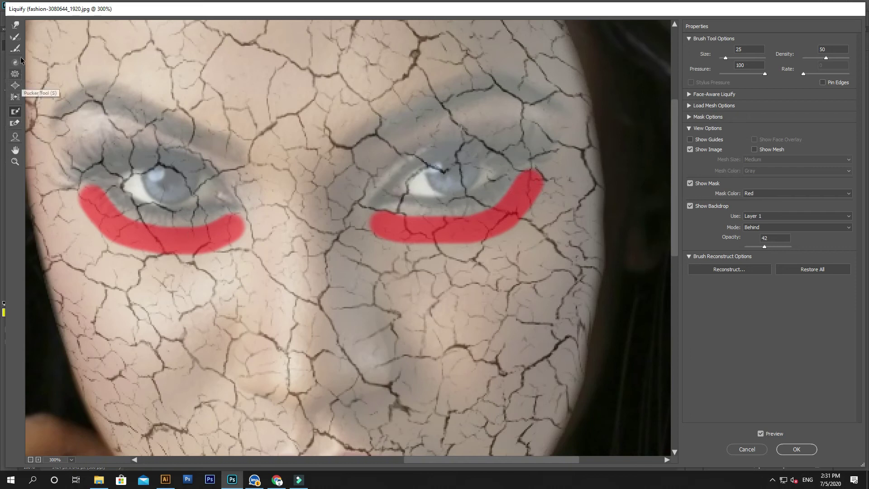
# Step: Push the cracks around the frozen bands below both eyes, mostly downward, with the size 45 Forward Warp tool
pyautogui.click(15, 25)
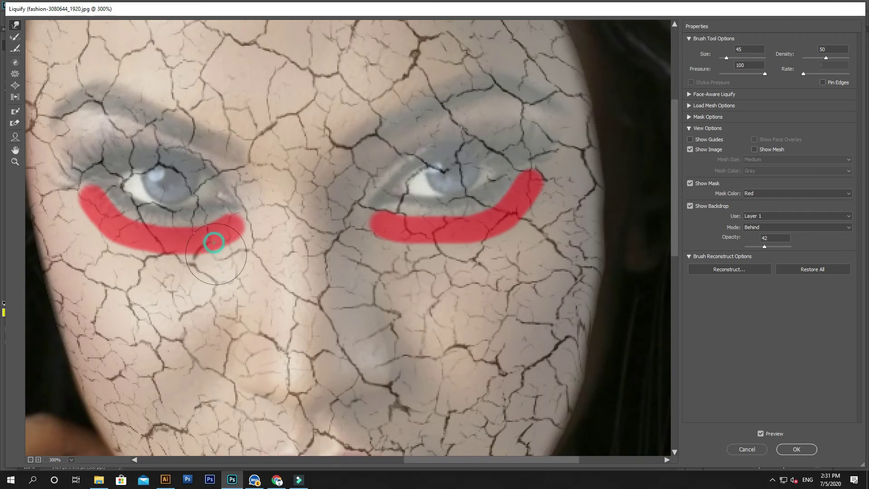
pyautogui.moveTo(133, 247); pyautogui.dragTo(120, 245)
pyautogui.moveTo(114, 225)
pyautogui.mouseDown()
pyautogui.moveTo(96, 223)
pyautogui.moveTo(142, 238)
pyautogui.moveTo(169, 261)
pyautogui.moveTo(193, 260)
pyautogui.mouseUp()
pyautogui.moveTo(212, 246)
pyautogui.mouseDown()
pyautogui.moveTo(231, 250)
pyautogui.moveTo(209, 256)
pyautogui.mouseUp()
pyautogui.moveTo(412, 236)
pyautogui.mouseDown()
pyautogui.moveTo(410, 255)
pyautogui.moveTo(400, 253)
pyautogui.mouseUp()
pyautogui.moveTo(445, 233); pyautogui.dragTo(450, 242)
pyautogui.moveTo(474, 234)
pyautogui.mouseDown()
pyautogui.moveTo(518, 239)
pyautogui.moveTo(547, 221)
pyautogui.mouseUp()
pyautogui.moveTo(428, 239)
pyautogui.mouseDown()
pyautogui.moveTo(423, 252)
pyautogui.moveTo(374, 237)
pyautogui.moveTo(427, 250)
pyautogui.mouseUp()
pyautogui.moveTo(443, 237)
pyautogui.mouseDown()
pyautogui.moveTo(447, 251)
pyautogui.moveTo(532, 238)
pyautogui.mouseUp()
pyautogui.moveTo(538, 230); pyautogui.dragTo(543, 238)
pyautogui.moveTo(159, 248)
pyautogui.mouseDown()
pyautogui.moveTo(157, 259)
pyautogui.moveTo(203, 260)
pyautogui.moveTo(137, 249)
pyautogui.mouseUp()
pyautogui.moveTo(113, 219); pyautogui.dragTo(108, 229)
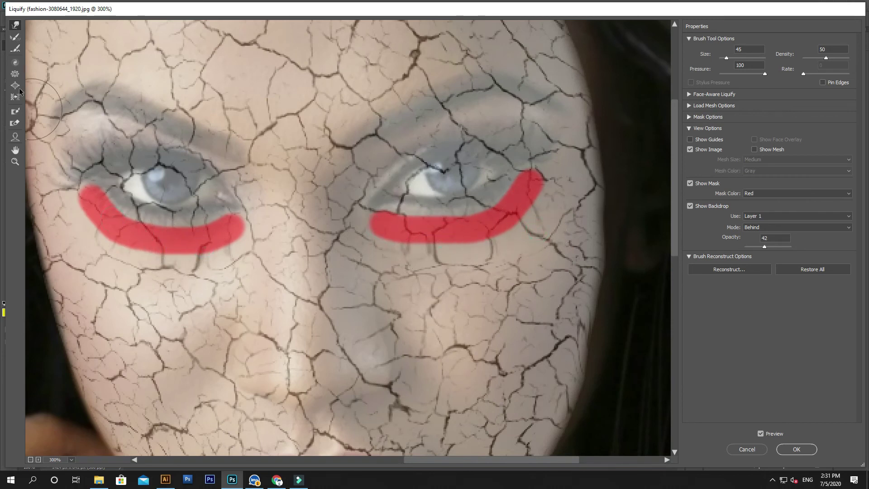
# Step: Thaw the bands under both eyes and apply the Liquify changes to the texture copy
pyautogui.click(15, 124)
pyautogui.moveTo(238, 225)
pyautogui.mouseDown()
pyautogui.moveTo(131, 234)
pyautogui.moveTo(84, 183)
pyautogui.mouseUp()
pyautogui.moveTo(370, 230)
pyautogui.mouseDown()
pyautogui.moveTo(514, 206)
pyautogui.moveTo(536, 170)
pyautogui.mouseUp()
pyautogui.moveTo(261, 337); pyautogui.dragTo(269, 155)
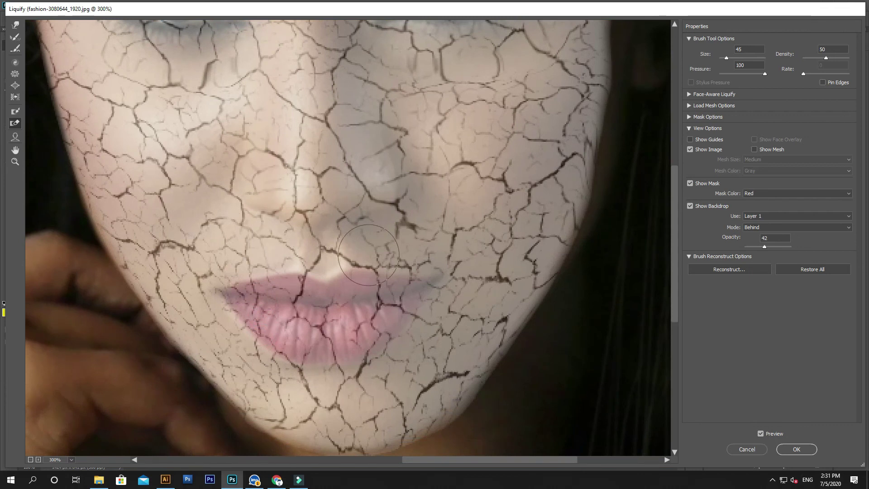
pyautogui.click(797, 449)
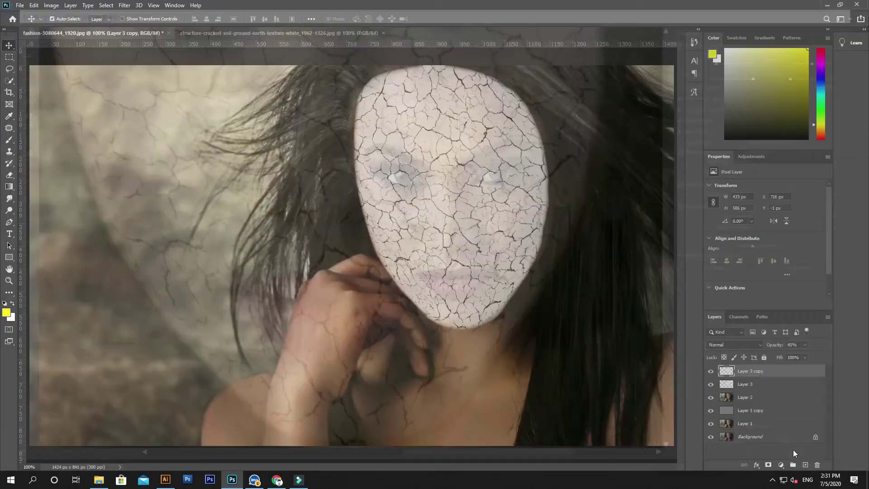
# Step: Merge Layer 3 with Layer 3 copy and set the merged texture's blend mode to Overlay
pyautogui.keyDown('ctrl'); pyautogui.click(750, 385); pyautogui.keyUp('ctrl')
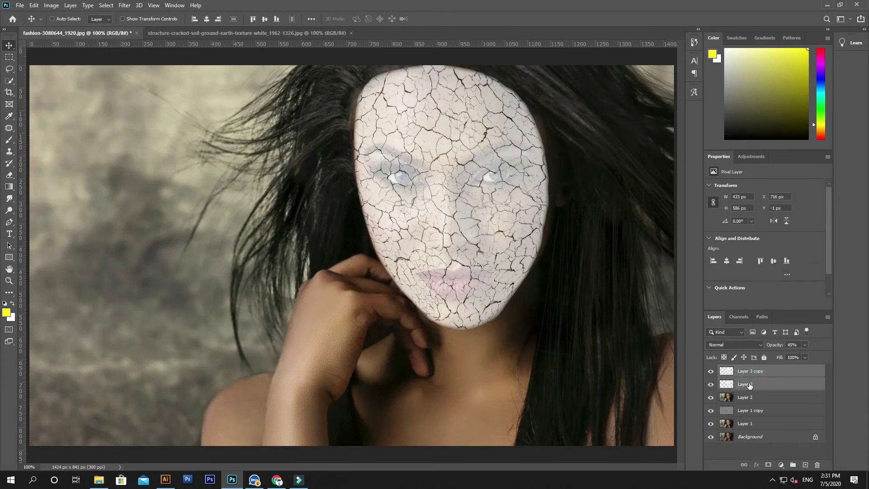
pyautogui.hotkey('ctrl', 'e')
pyautogui.click(735, 345)
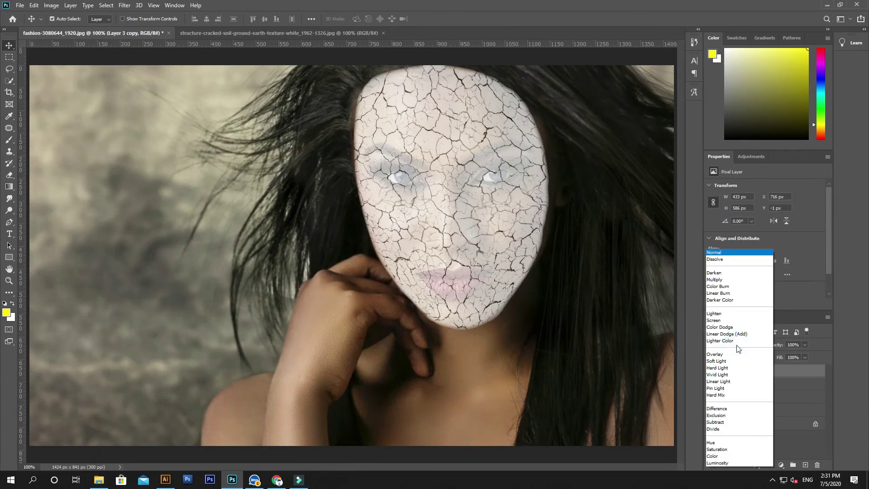
pyautogui.click(721, 355)
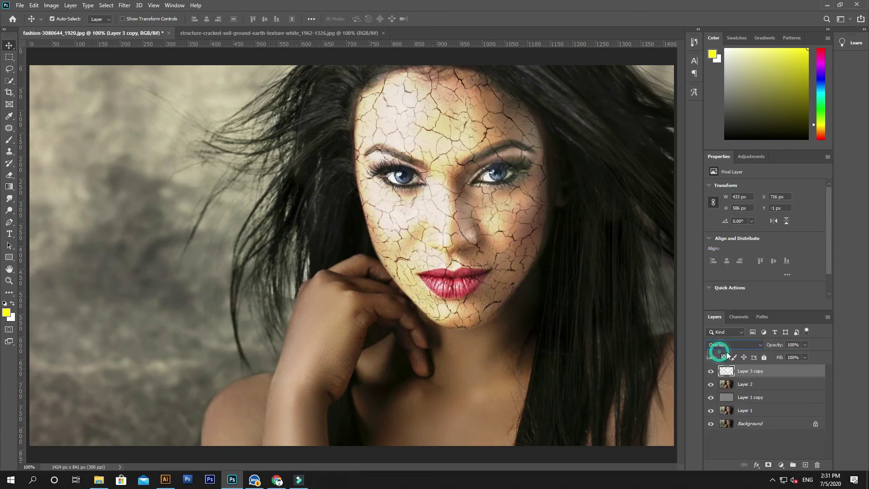
# Step: Lower the merged texture layer's opacity to 41% and check the whole portrait
pyautogui.click(784, 345)
pyautogui.write('50')
pyautogui.press('Return')
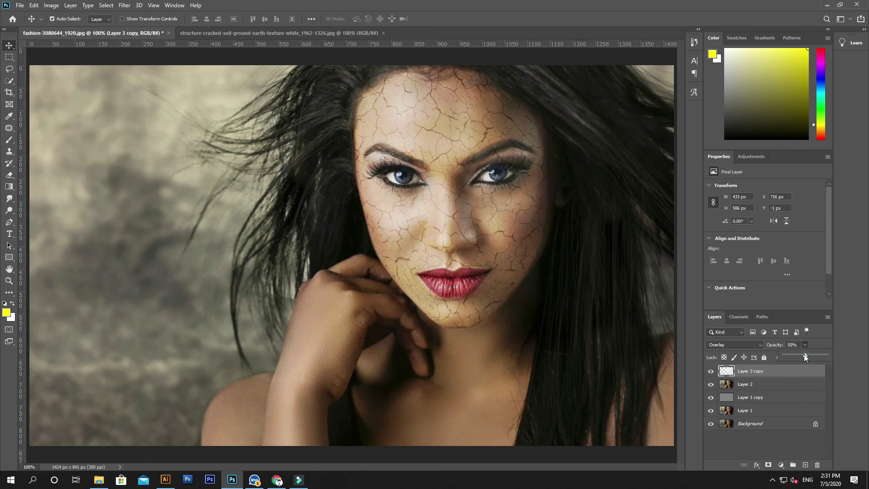
pyautogui.moveTo(802, 354); pyautogui.dragTo(800, 354)
pyautogui.hotkey('ctrl', '-')
pyautogui.hotkey('ctrl', '+')
pyautogui.hotkey('ctrl', '-')
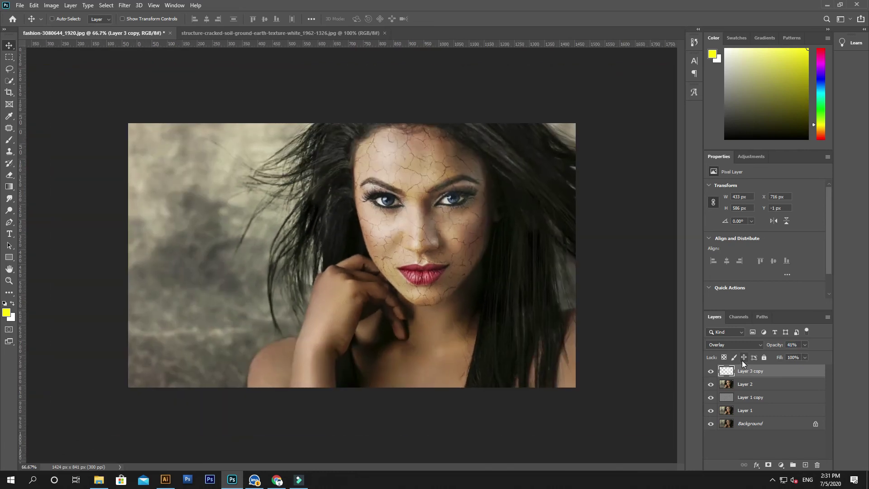
pyautogui.hotkey('ctrl', '+')
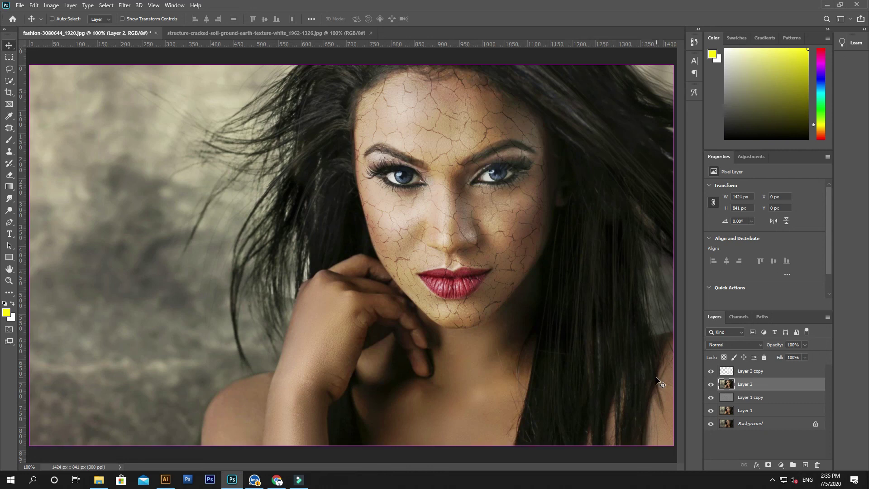
# Step: Adjust Layer 2 with Hue/Saturation, setting hue to -22, saturation to -41 and lightness to -8
pyautogui.hotkey('ctrl', 'u')
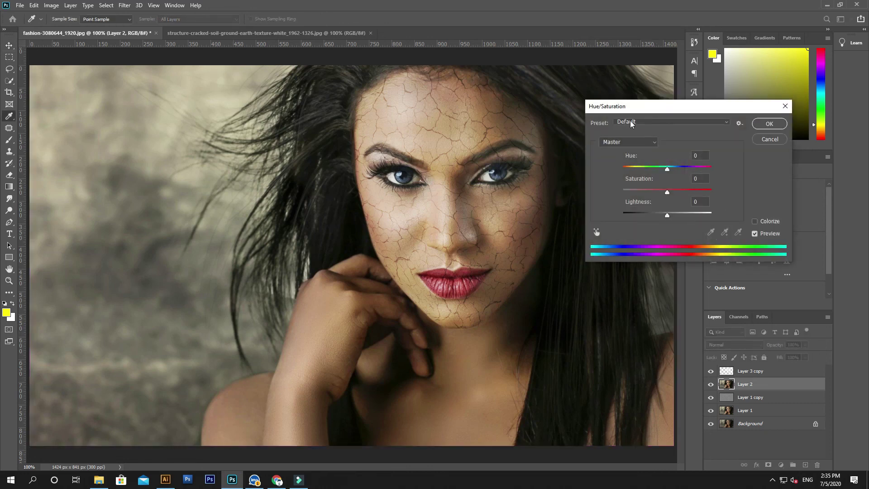
pyautogui.moveTo(670, 169); pyautogui.dragTo(622, 172)
pyautogui.moveTo(633, 175); pyautogui.dragTo(664, 216)
pyautogui.moveTo(626, 192); pyautogui.dragTo(649, 192)
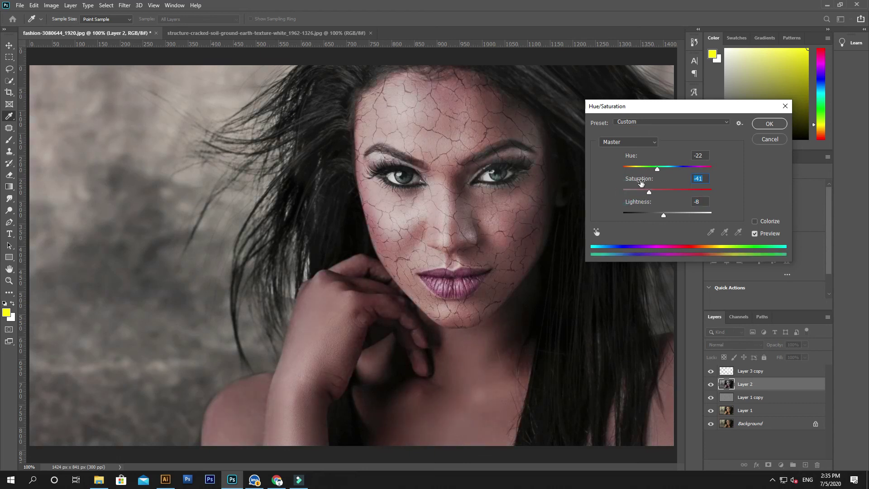